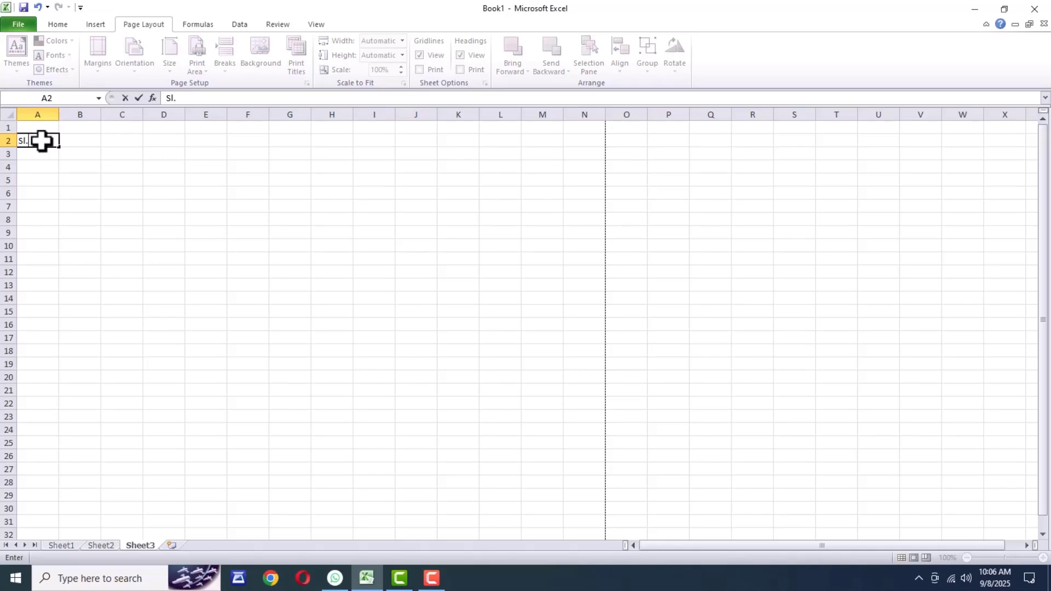
# Enter the headers "Sl. No." on two lines in A2, "NAME" in B2 and "DCA - 101" in C2.
pyautogui.hotkey('alt', 'Return')
pyautogui.write('No.')
pyautogui.press('Tab')
pyautogui.write('NAME')
pyautogui.press('Tab')
pyautogui.write('DCA')
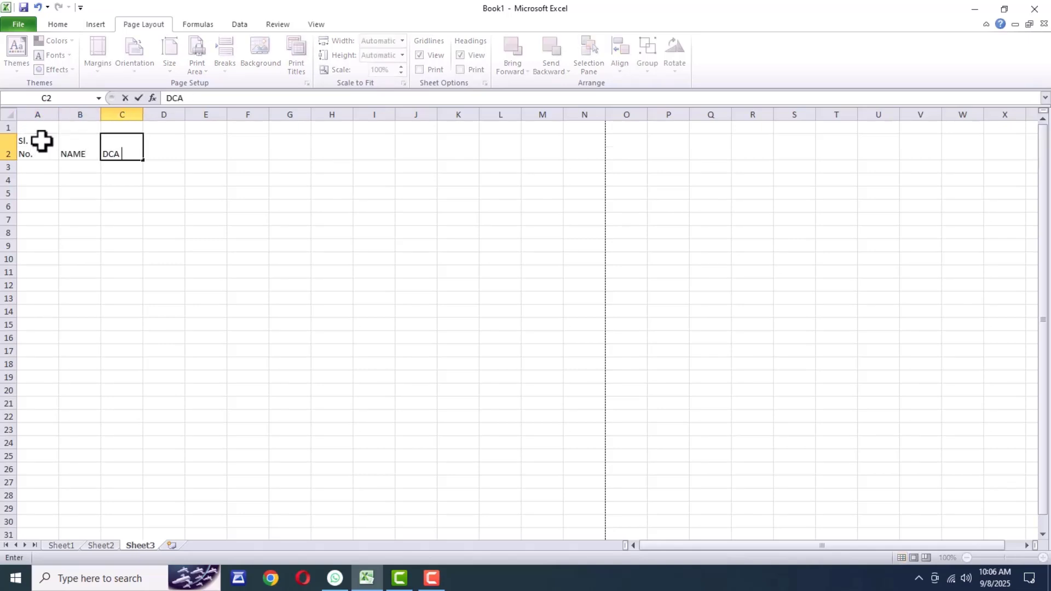
pyautogui.write(' - 101')
# Extend the DCA header series through "DCA - 106" in H2 and add "TOTAL" in I2 and "Percentage" in J2.
pyautogui.click(126, 153)
pyautogui.moveTo(143, 160); pyautogui.dragTo(360, 152)
pyautogui.click(376, 148)
pyautogui.write('TOTAL')
pyautogui.press('Tab')
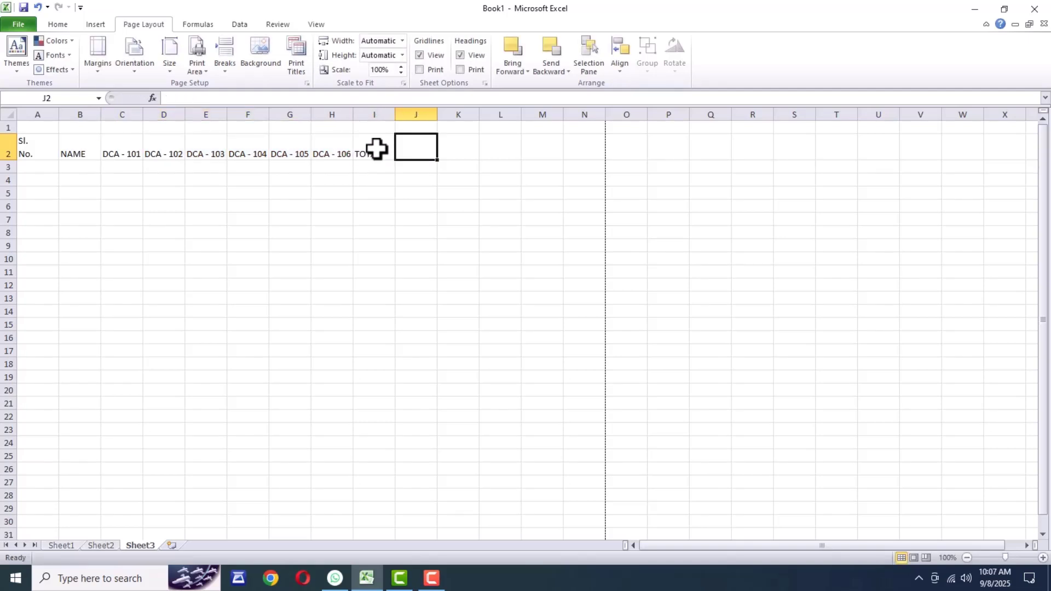
pyautogui.write('Percentage')
pyautogui.click(441, 279)
# Adjust the column widths: narrow column A, make column B wide for names, and widen columns C to J evenly enough for their headers.
pyautogui.moveTo(58, 115); pyautogui.dragTo(392, 114)
pyautogui.moveTo(355, 115); pyautogui.dragTo(359, 115)
pyautogui.moveTo(459, 120); pyautogui.dragTo(465, 119)
pyautogui.moveTo(506, 120); pyautogui.dragTo(530, 120)
pyautogui.click(536, 193)
pyautogui.moveTo(167, 114); pyautogui.dragTo(378, 120)
pyautogui.click(533, 193)
pyautogui.moveTo(500, 117); pyautogui.dragTo(506, 117)
pyautogui.moveTo(41, 114); pyautogui.dragTo(50, 114)
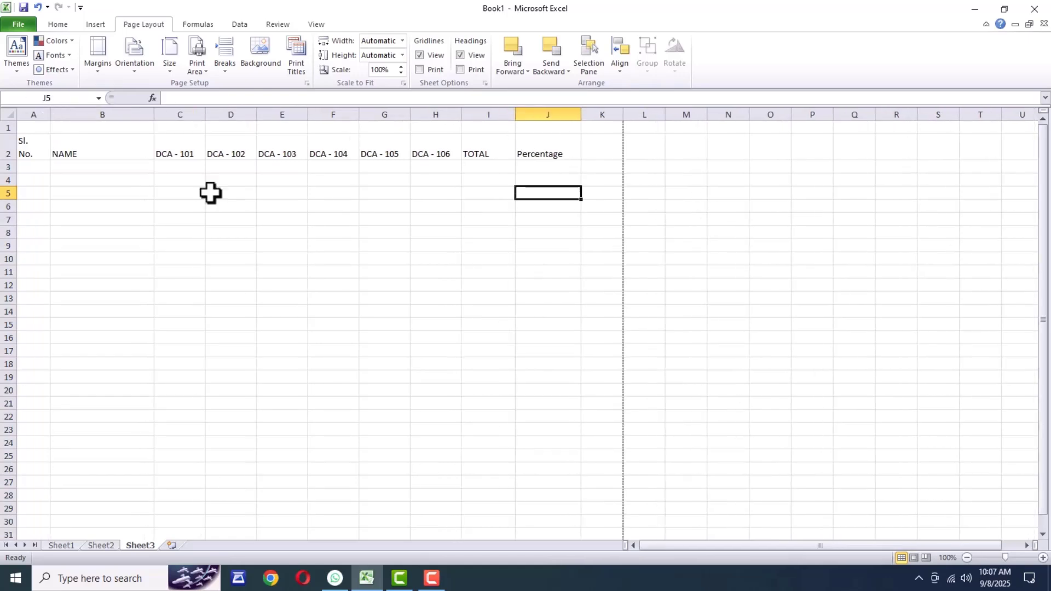
pyautogui.moveTo(274, 233); pyautogui.dragTo(329, 233)
pyautogui.click(174, 115)
pyautogui.click(104, 114)
pyautogui.moveTo(153, 114); pyautogui.dragTo(167, 115)
# Enter the serial numbers 1 to 5 in A3:A7.
pyautogui.click(21, 165)
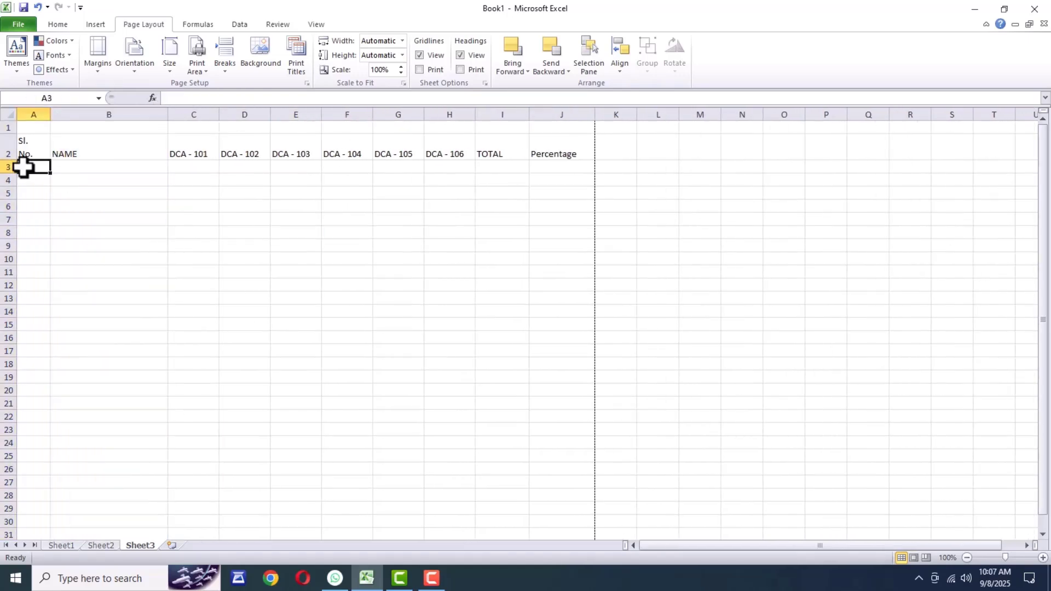
pyautogui.write('1')
pyautogui.press('Return')
pyautogui.write('2 3 4 5')
# Enter the five students' names in B3:B7 under NAME.
pyautogui.click(77, 164)
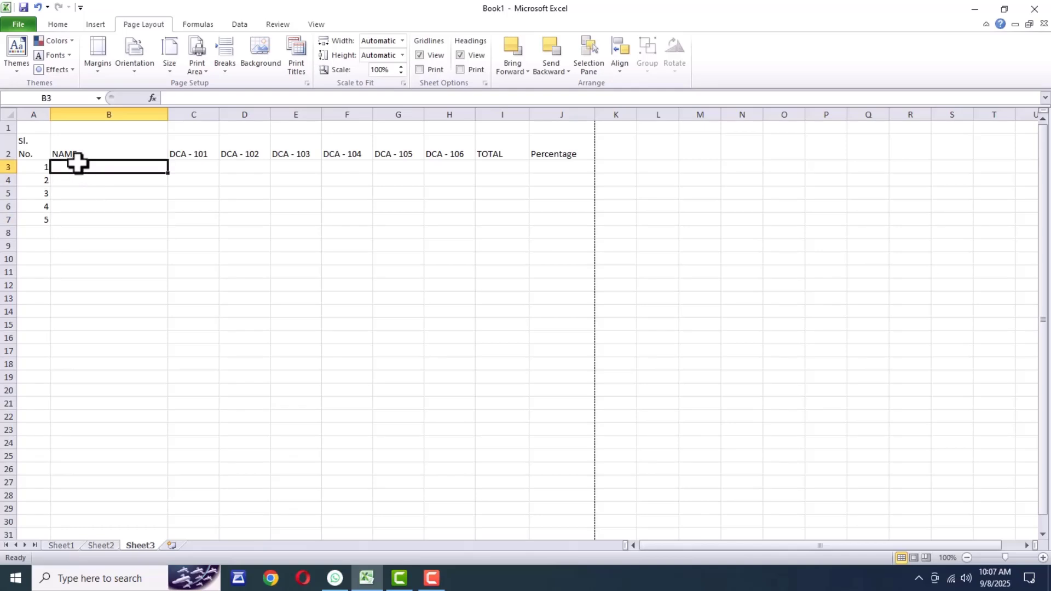
pyautogui.write('Liana')
pyautogui.press('Return')
pyautogui.write('Sawma')
pyautogui.press('Return')
pyautogui.write('Thanga')
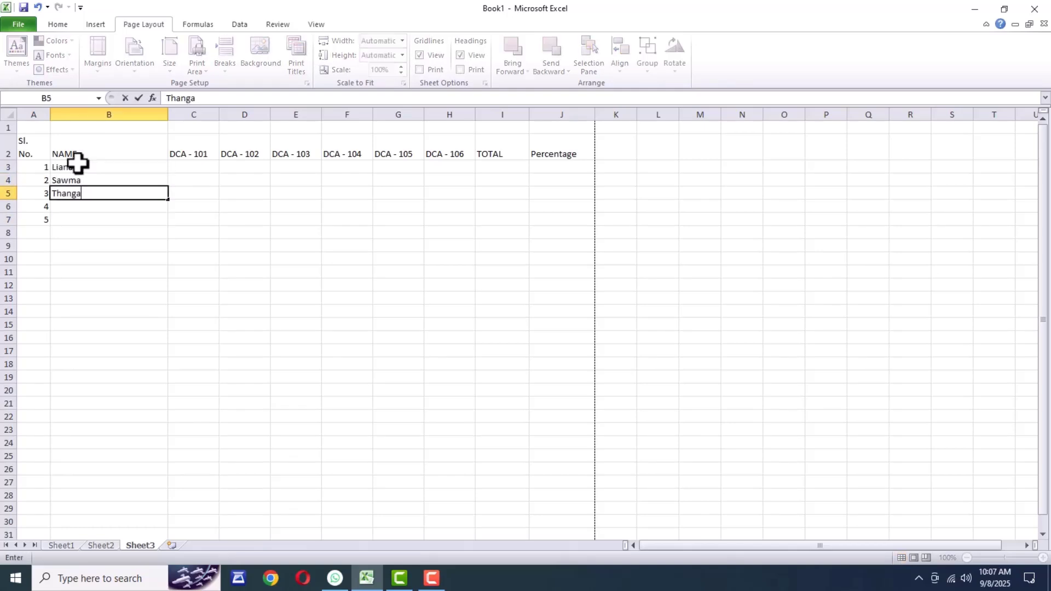
pyautogui.press('Return')
pyautogui.write('Siama')
pyautogui.press('Return')
pyautogui.write('Muani')
# Enter the DCA - 101 marks 88, 99, 33, 45 and 55 in C3:C7.
pyautogui.click(186, 167)
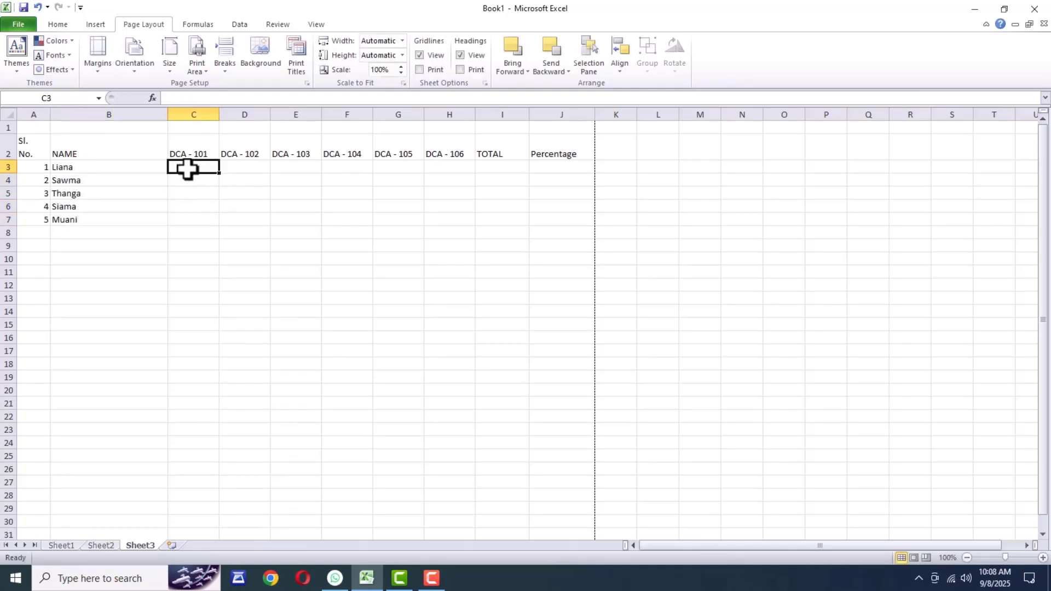
pyautogui.write('88')
pyautogui.press('Return')
pyautogui.write('99')
pyautogui.press('Return')
pyautogui.write('33')
pyautogui.press('Return')
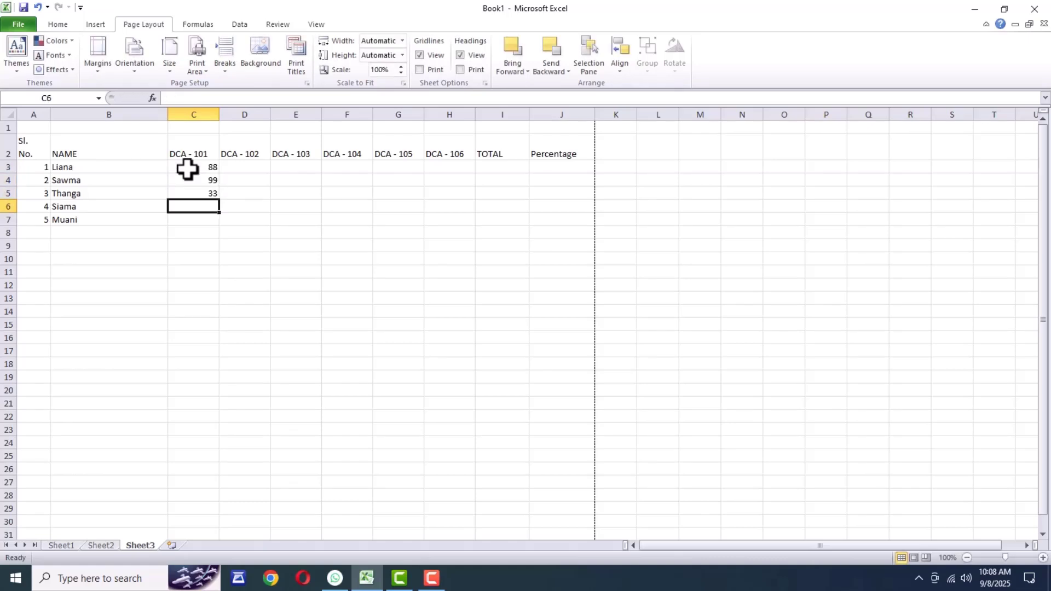
pyautogui.write('45')
pyautogui.press('Return')
pyautogui.write('55')
# Enter the DCA - 102 marks 56, 65, 48, 89 and 45 in D3:D7.
pyautogui.press('Right')
pyautogui.write('45')
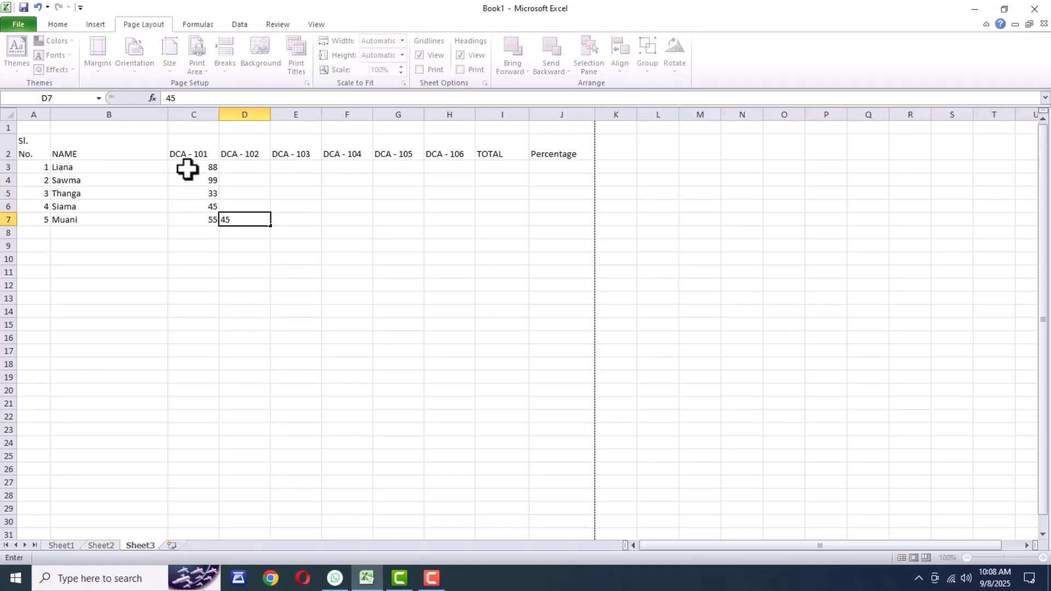
pyautogui.press('Up')
pyautogui.write('89')
pyautogui.press('Up')
pyautogui.write('48')
pyautogui.press('Up')
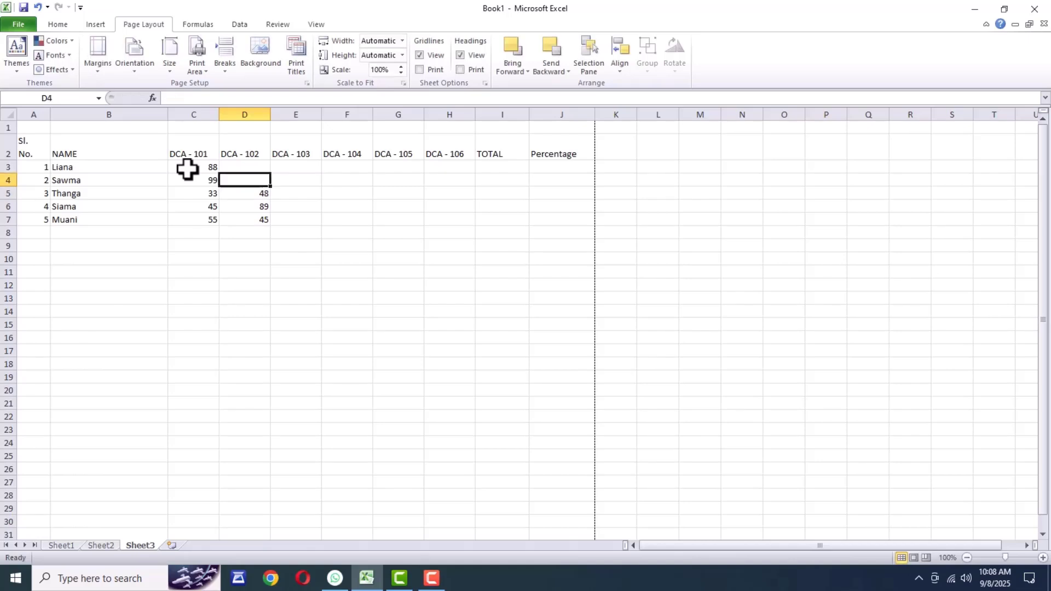
pyautogui.write('65')
pyautogui.press('Up')
pyautogui.write('56')
# Enter the DCA - 103 marks 78, 45, 95, 45 and 85 in E3:E7.
pyautogui.press('Right')
pyautogui.write('78')
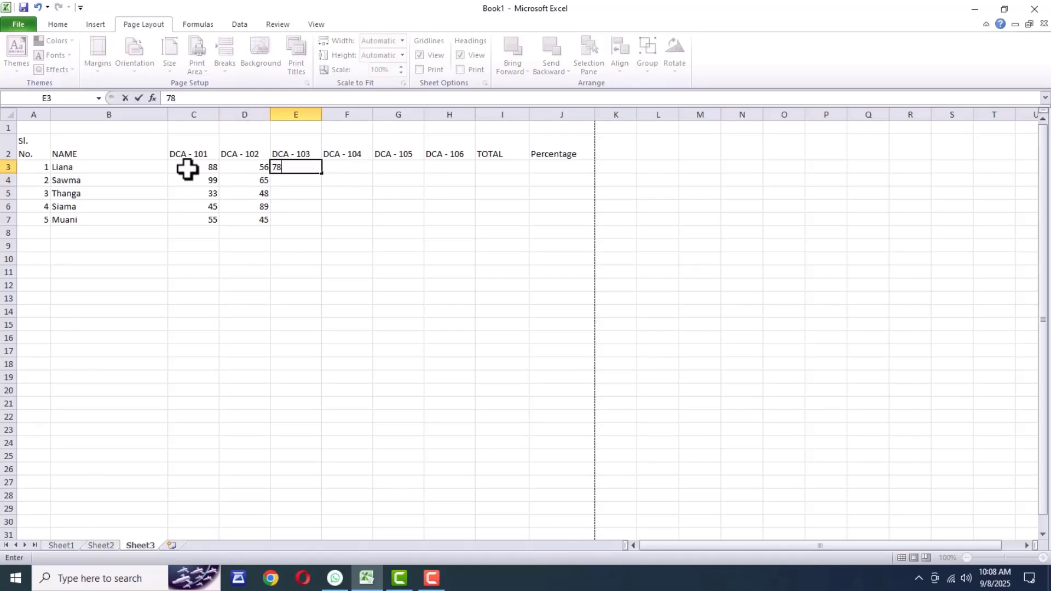
pyautogui.press('Return')
pyautogui.write('45')
pyautogui.press('Return')
pyautogui.write('95')
pyautogui.press('Return')
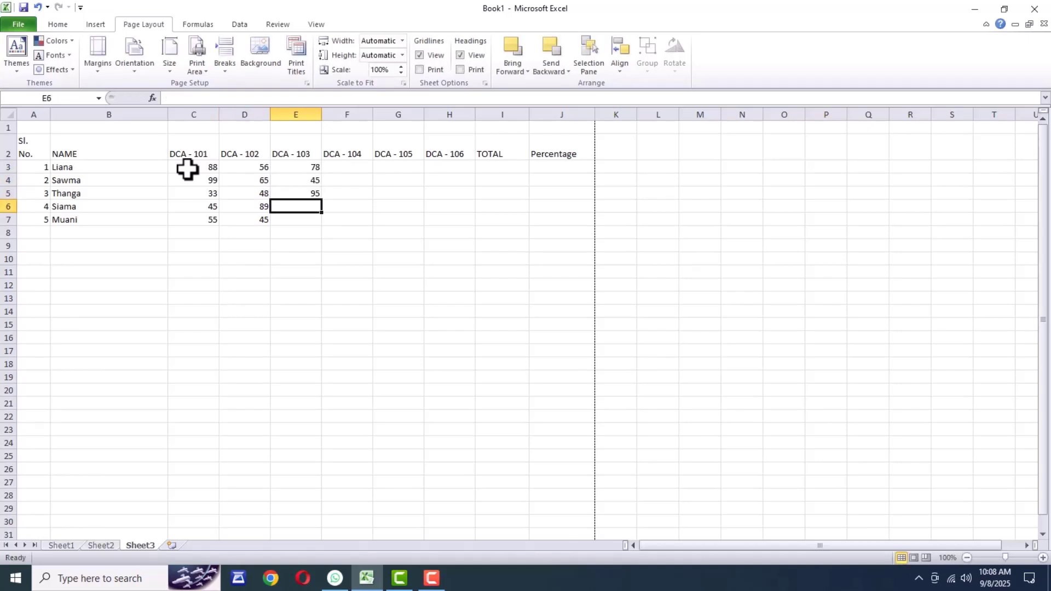
pyautogui.write('45')
pyautogui.press('Return')
pyautogui.write('85')
# Enter the DCA - 104 marks 45, 80, 41, 75 and 64 in F3:F7.
pyautogui.press('Right')
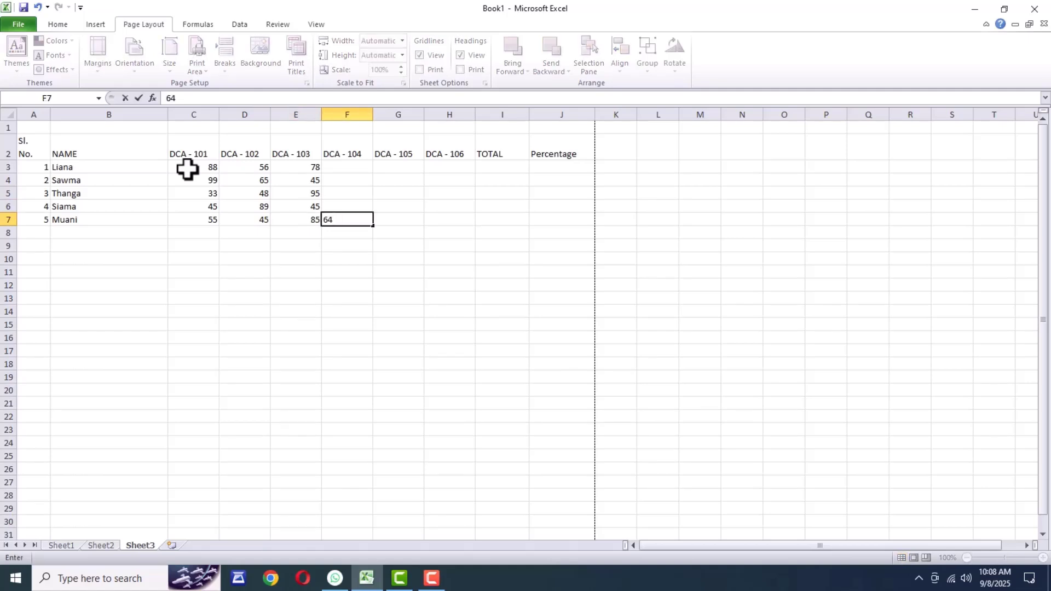
pyautogui.press('Up')
pyautogui.write('75')
pyautogui.press('Up')
pyautogui.write('41')
pyautogui.press('Up')
pyautogui.write('80')
pyautogui.press('Up')
pyautogui.write('4')
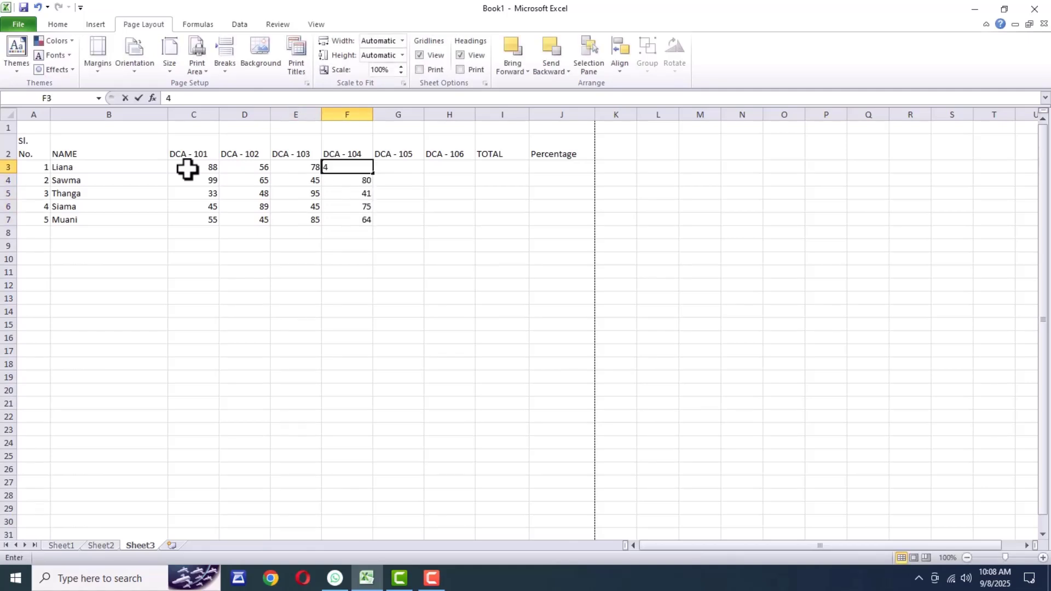
pyautogui.write('5')
# Enter the DCA - 105 marks 65, 39, 45, 78 and 92 in G3:G7.
pyautogui.press('Right')
pyautogui.write('65')
pyautogui.press('Return')
pyautogui.write('39')
pyautogui.press('Return')
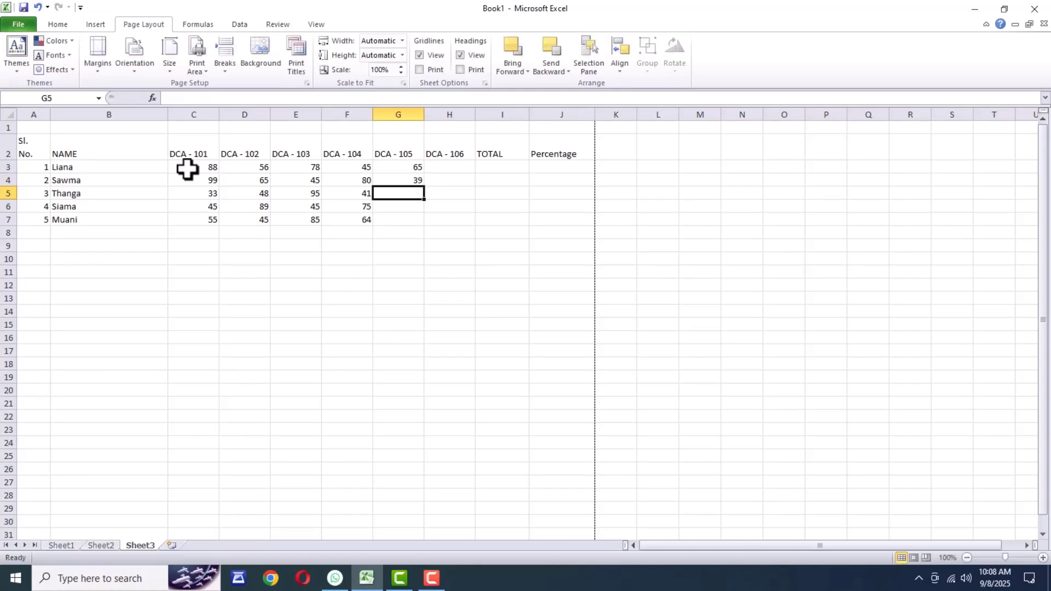
pyautogui.write('45')
pyautogui.press('Return')
pyautogui.write('78')
pyautogui.press('Return')
pyautogui.write('92')
# Enter the DCA - 106 marks 99, 33, 45, 66 and 88 in H3:H7.
pyautogui.press('Right')
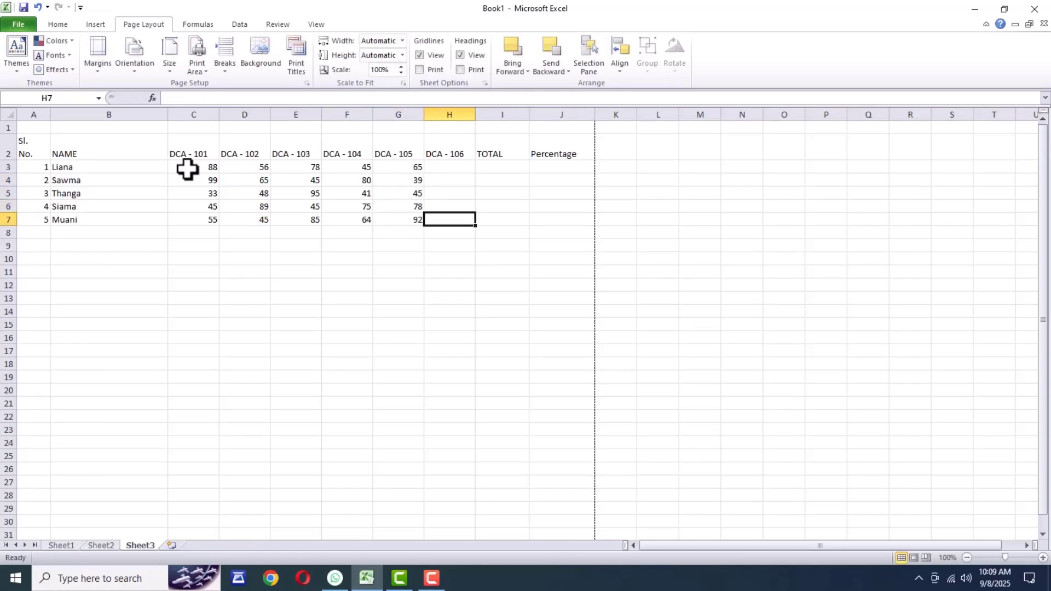
pyautogui.write('88')
pyautogui.press('Up')
pyautogui.write('66')
pyautogui.press('Up')
pyautogui.write('45')
pyautogui.press('Up')
pyautogui.write('33')
pyautogui.press('Up')
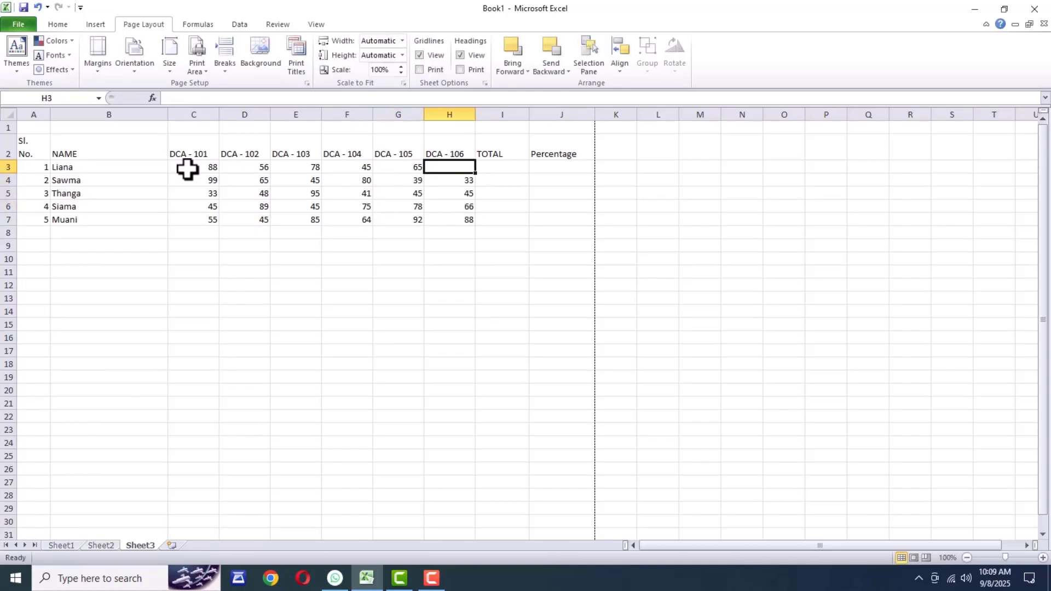
pyautogui.write('99')
# Apply all borders to the marks table in A2:J7.
pyautogui.moveTo(25, 148); pyautogui.dragTo(559, 215)
pyautogui.scroll(2, 187, 77)
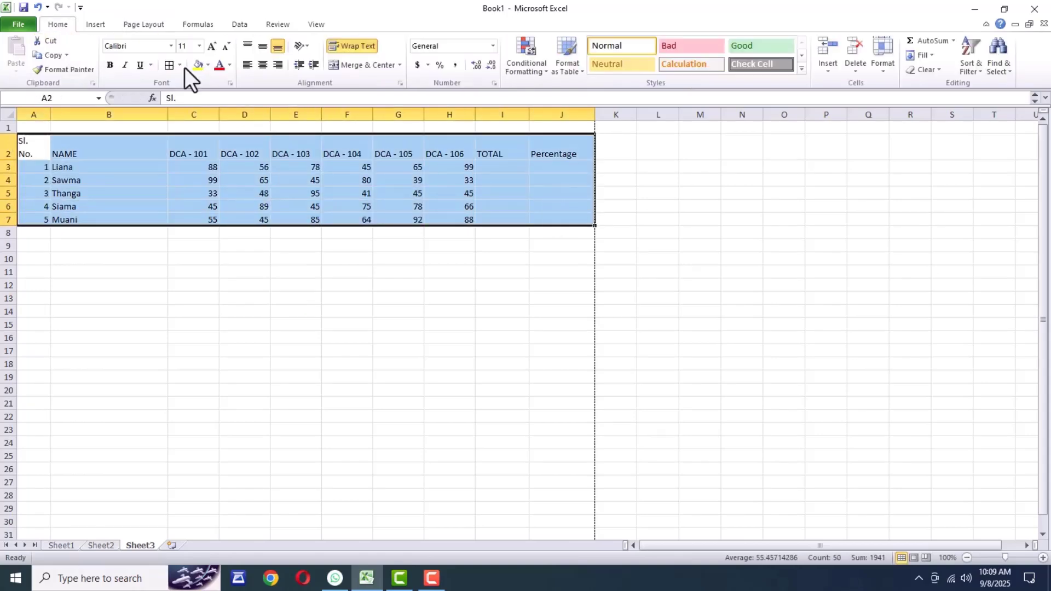
pyautogui.click(180, 65)
pyautogui.click(195, 170)
# Make the header row A2:J2 bold and centre it both horizontally and vertically.
pyautogui.moveTo(27, 148); pyautogui.dragTo(558, 151)
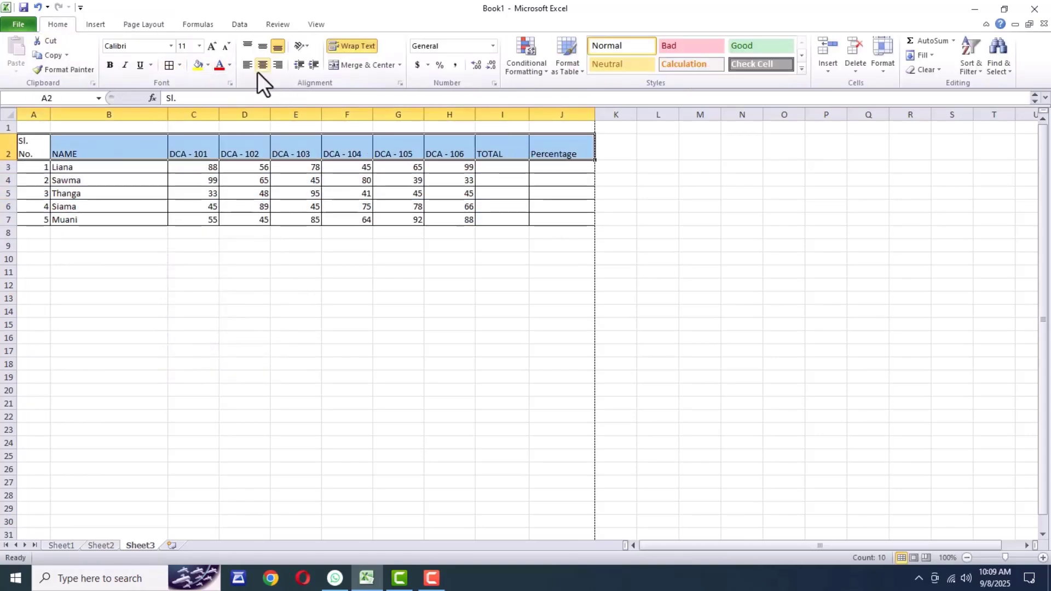
pyautogui.click(263, 65)
pyautogui.click(263, 46)
# Centre the serial numbers in A3:A7 and left-align the names in B3:B7 with an indent.
pyautogui.moveTo(33, 168); pyautogui.dragTo(33, 219)
pyautogui.click(267, 65)
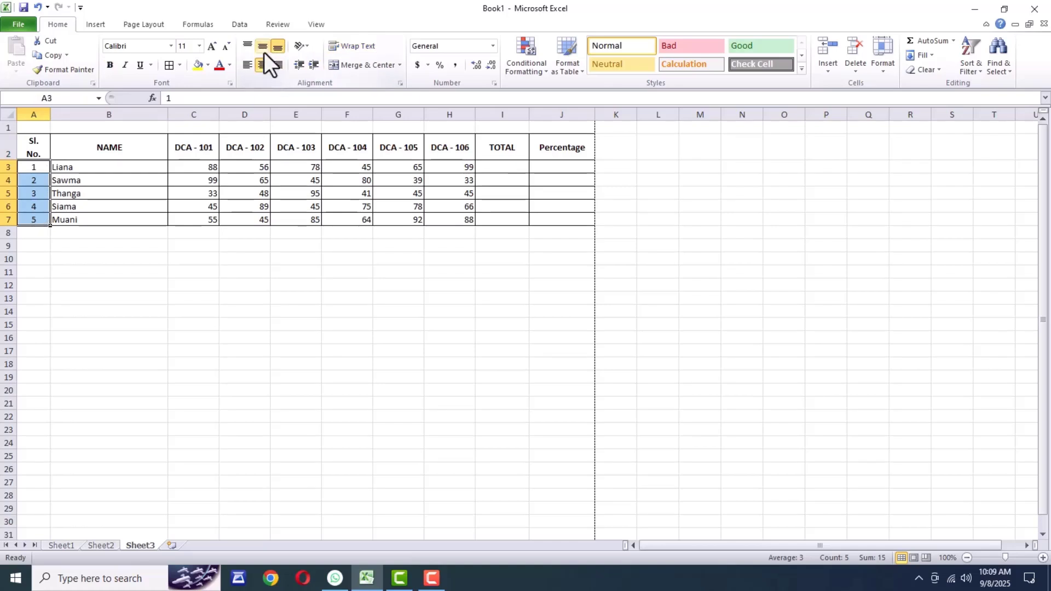
pyautogui.moveTo(136, 167); pyautogui.dragTo(132, 220)
pyautogui.click(248, 64)
pyautogui.click(314, 65)
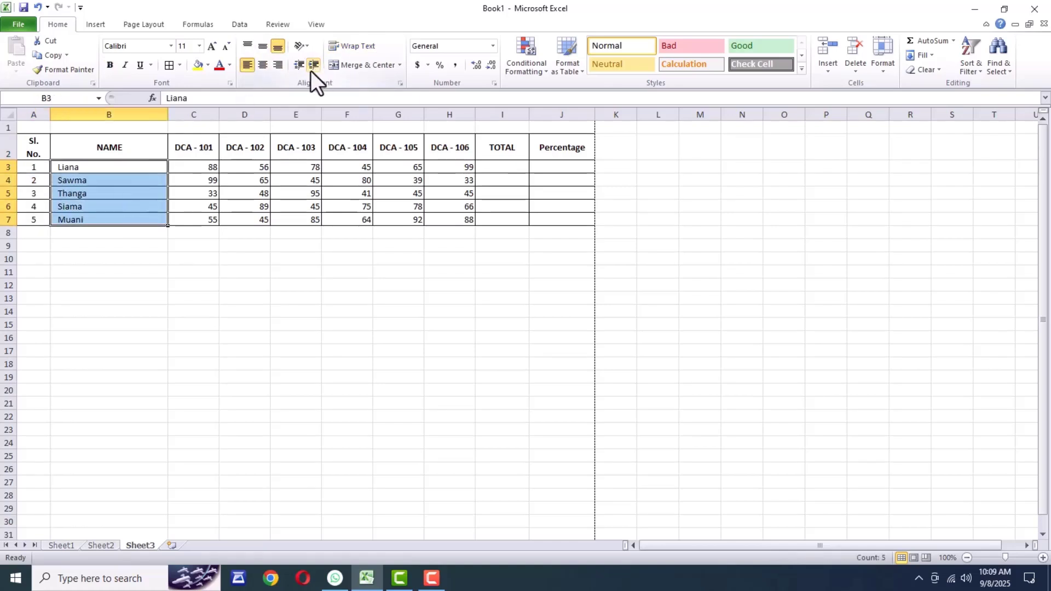
# Right-align the marks, total and percentage cells in C3:J7 with an indent.
pyautogui.moveTo(197, 167); pyautogui.dragTo(564, 220)
pyautogui.click(278, 64)
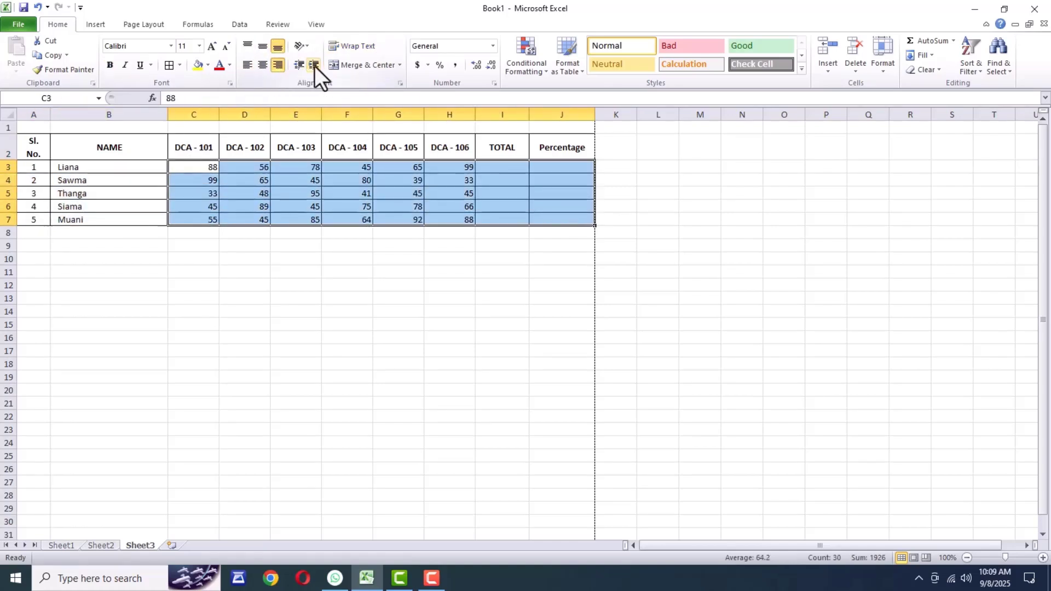
pyautogui.click(241, 338)
# Make row 8 taller and start a second table's headers in row 9 with "Sl. No", "NAME" and "DCA - 201".
pyautogui.moveTo(8, 239); pyautogui.dragTo(11, 268)
pyautogui.click(30, 274)
pyautogui.write('Sl.')
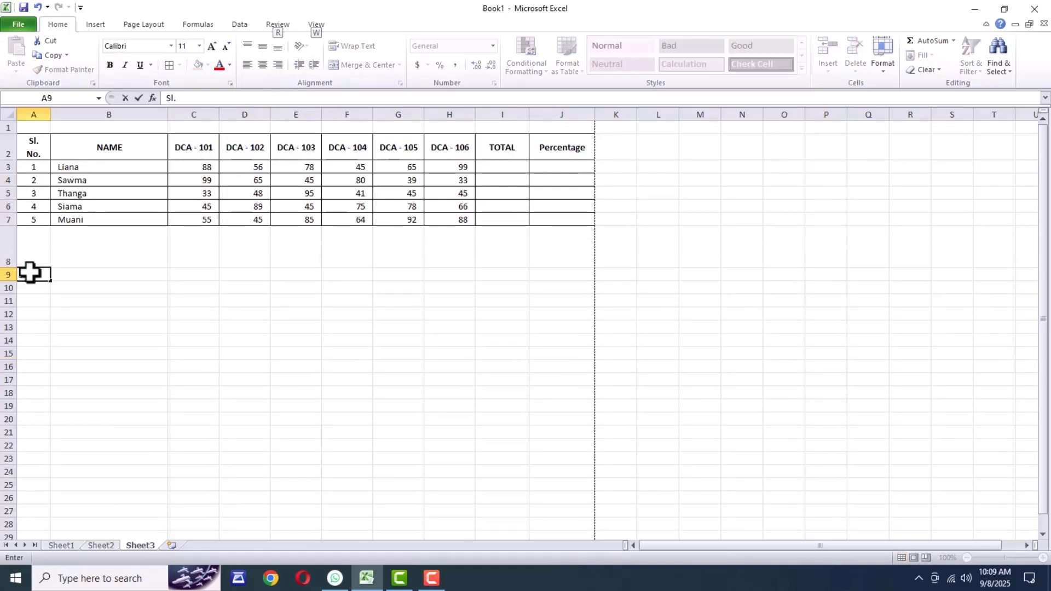
pyautogui.hotkey('alt', 'Return')
pyautogui.write('No')
pyautogui.press('Tab')
pyautogui.write('NAME')
pyautogui.press('Tab')
pyautogui.write('DCA -')
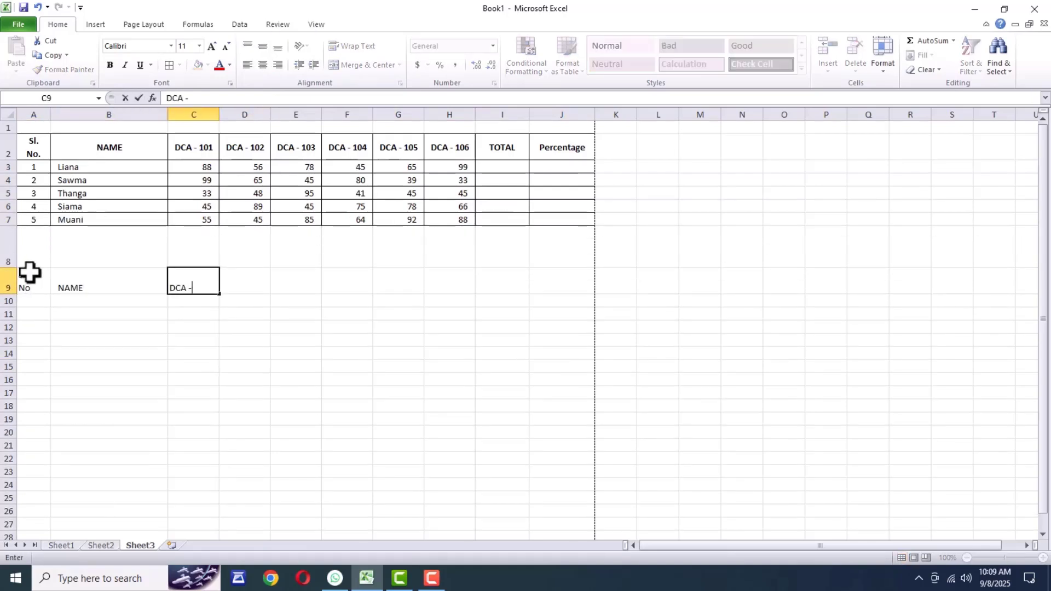
# Complete the row 9 headers with "DCA - 202" to "DCA - 205", "TOTAL" and "Percentage", and slightly widen column I.
pyautogui.moveTo(219, 294); pyautogui.dragTo(417, 294)
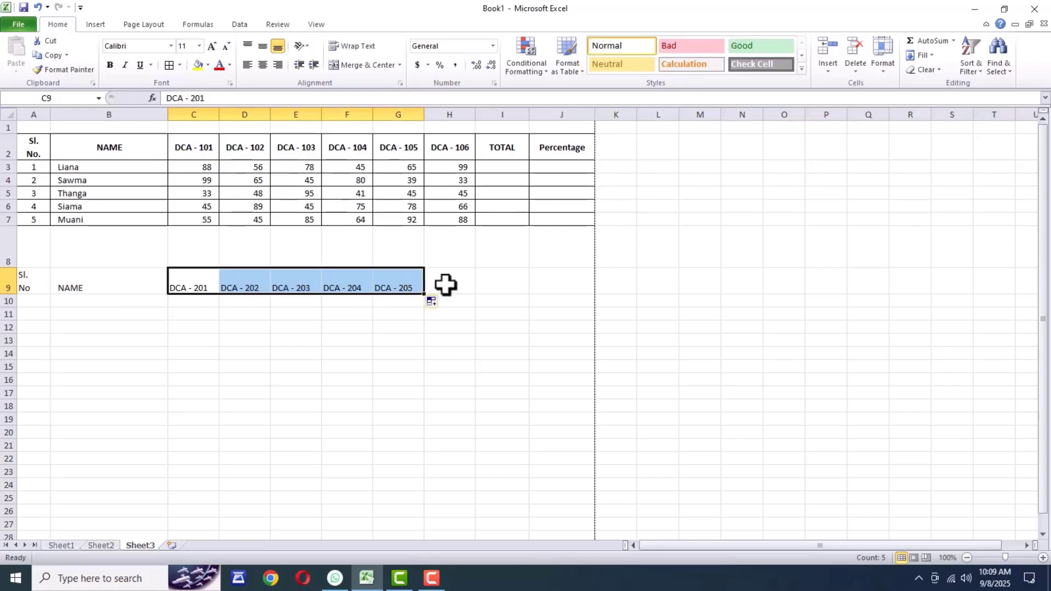
pyautogui.click(444, 283)
pyautogui.write('TOTAL')
pyautogui.press('Tab')
pyautogui.write('Perc')
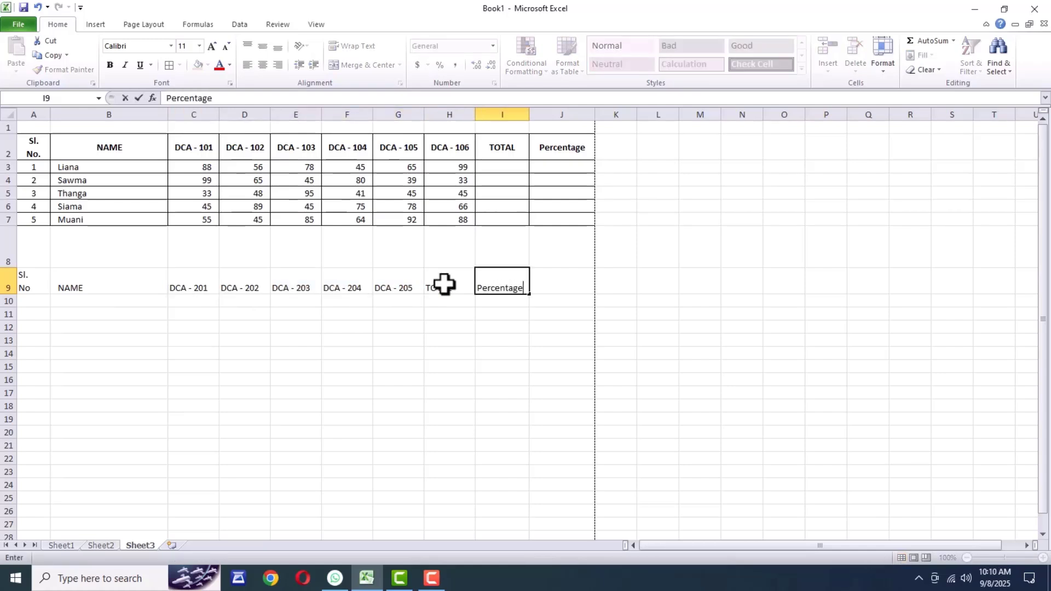
pyautogui.click(501, 353)
pyautogui.moveTo(528, 115); pyautogui.dragTo(535, 115)
# Enter the serial numbers 1 to 5 in A10:A14 of the second table.
pyautogui.click(31, 314)
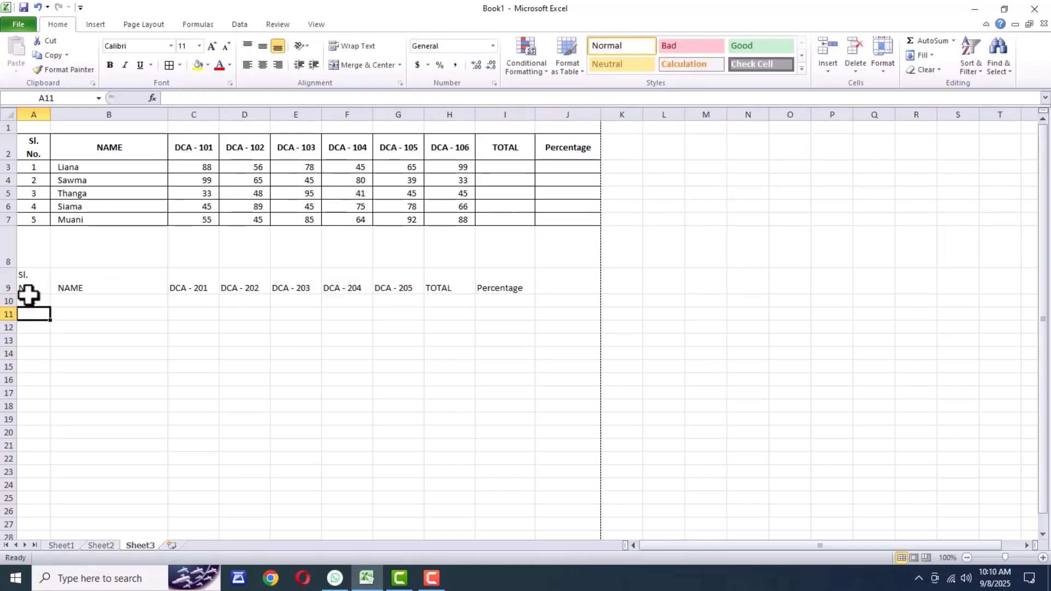
pyautogui.click(28, 298)
pyautogui.write('1 2 3 4 5')
# Enter the five students' names in B10:B14 of the second table.
pyautogui.click(83, 300)
pyautogui.write('Lawmi')
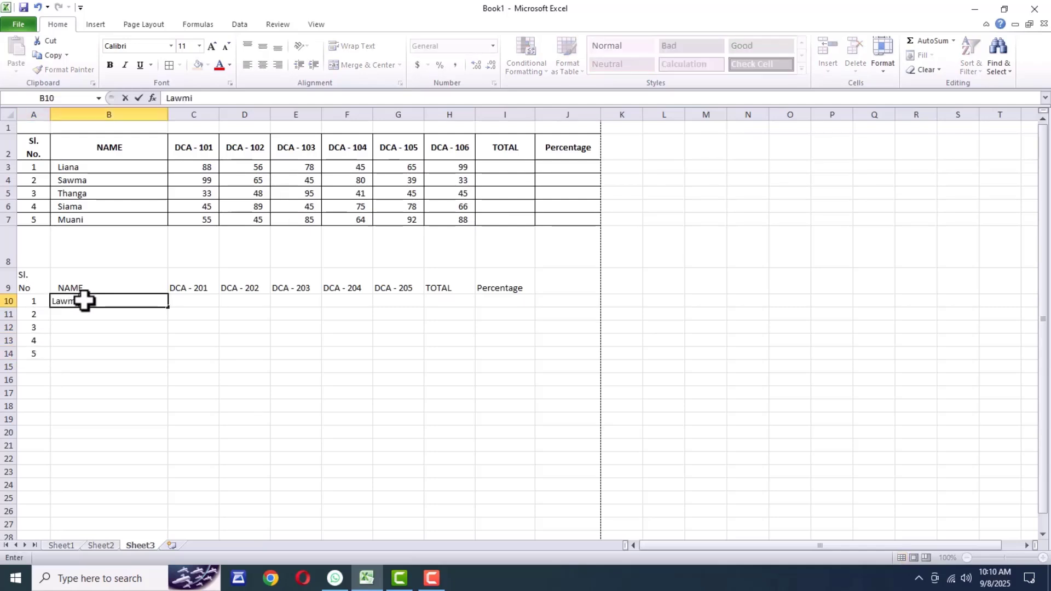
pyautogui.press('Return')
pyautogui.write('Duhzuala')
pyautogui.press('Return')
pyautogui.write('Liana')
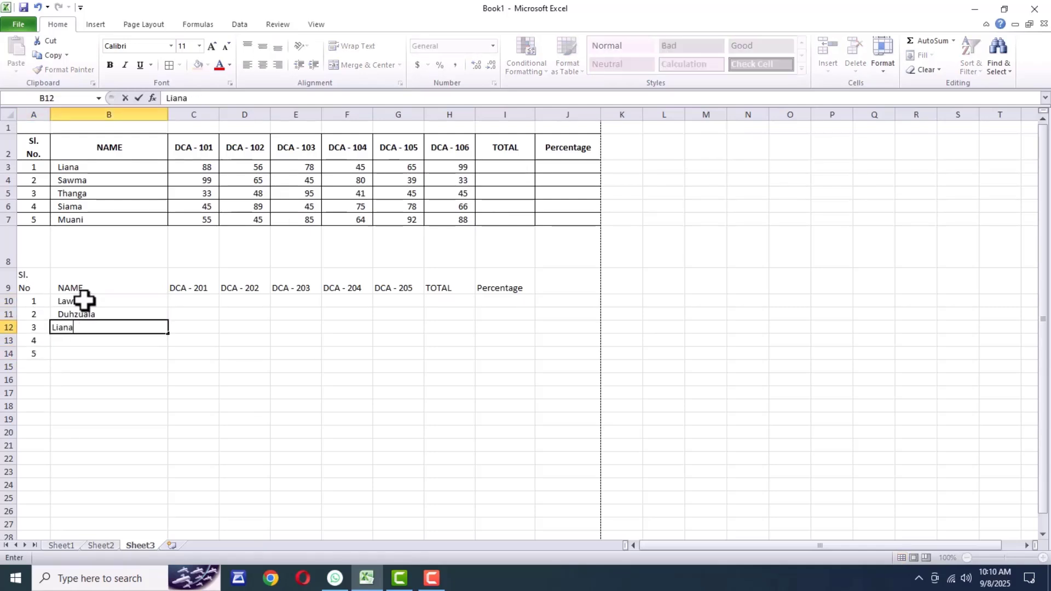
pyautogui.press('Return')
pyautogui.write('Sangi')
pyautogui.press('Return')
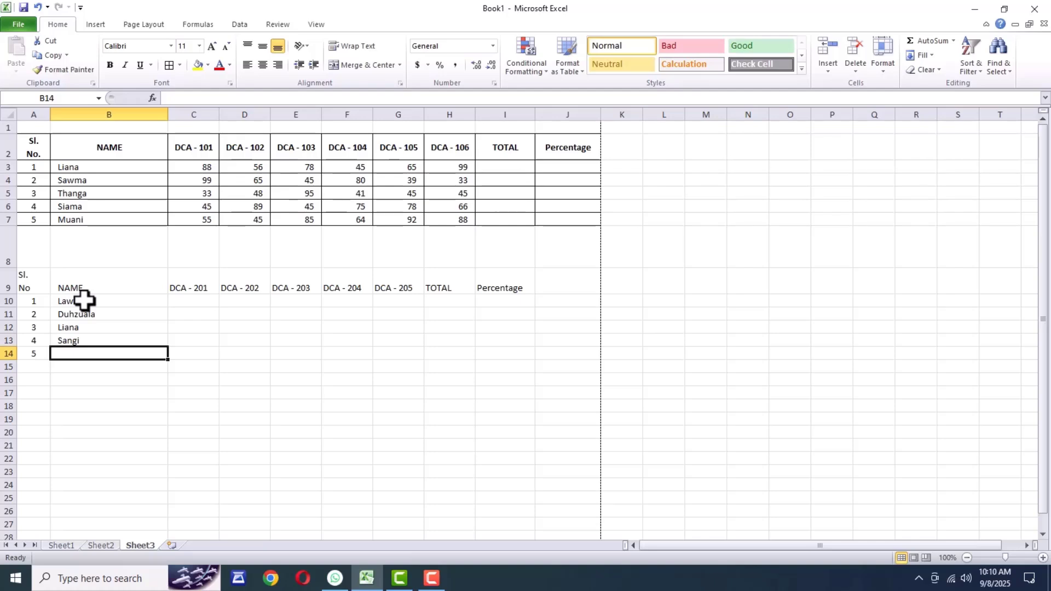
pyautogui.write('Peka')
# Enter the DCA - 201 marks 56, 78, 23, 45 and 29 in C10:C14.
pyautogui.click(183, 302)
pyautogui.write('56')
pyautogui.press('Return')
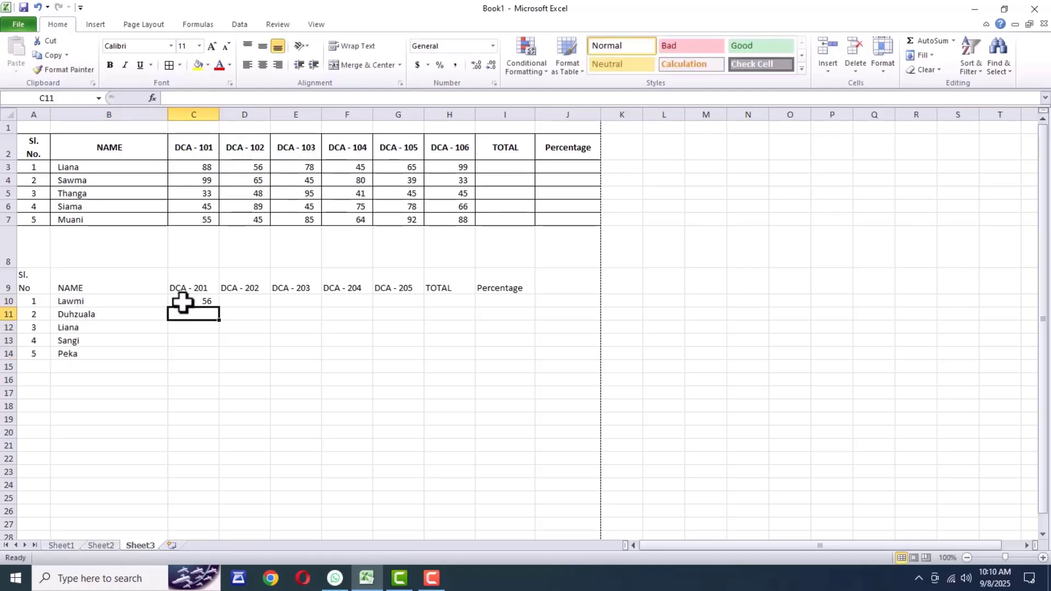
pyautogui.write('78')
pyautogui.press('Return')
pyautogui.write('23')
pyautogui.press('Return')
pyautogui.write('45')
pyautogui.press('Return')
pyautogui.write('29')
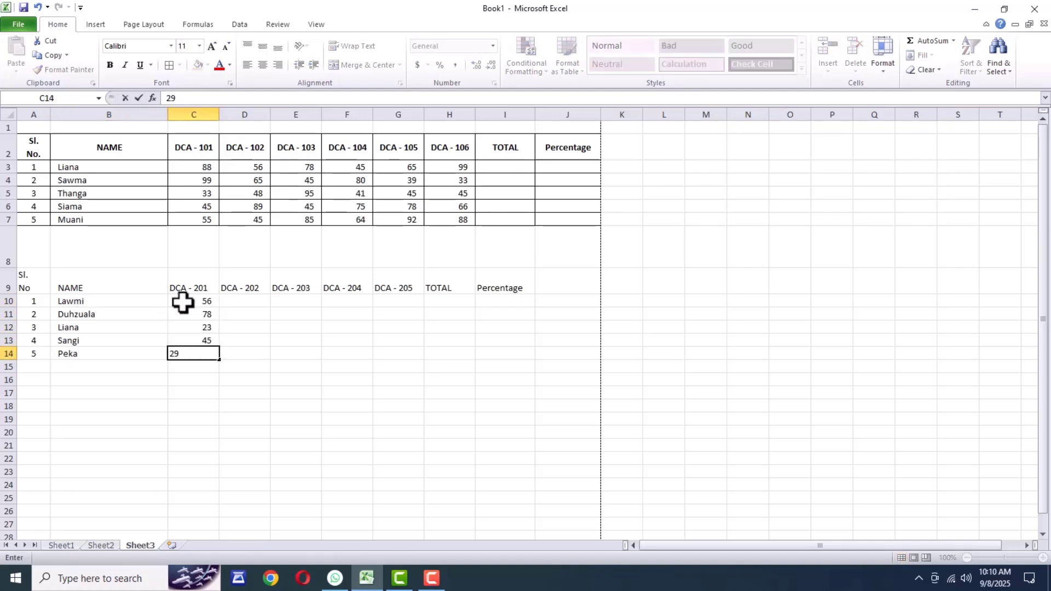
# Enter the DCA - 202 marks 67, 23, 78, 54 and 89 in D10:D14.
pyautogui.press('Tab')
pyautogui.write('89')
pyautogui.press('Up')
pyautogui.write('54')
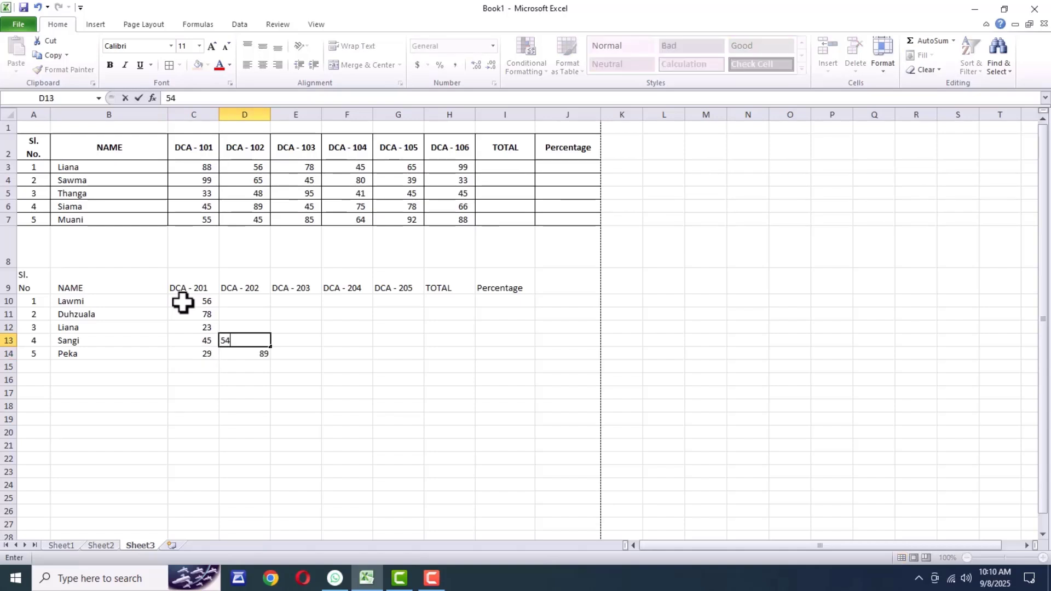
pyautogui.press('Up')
pyautogui.write('78')
pyautogui.press('Up')
pyautogui.write('23')
pyautogui.press('Up')
pyautogui.write('67')
# Enter the DCA - 203 marks 67, 88, 56, 89 and 45 in E10:E14.
pyautogui.press('Tab')
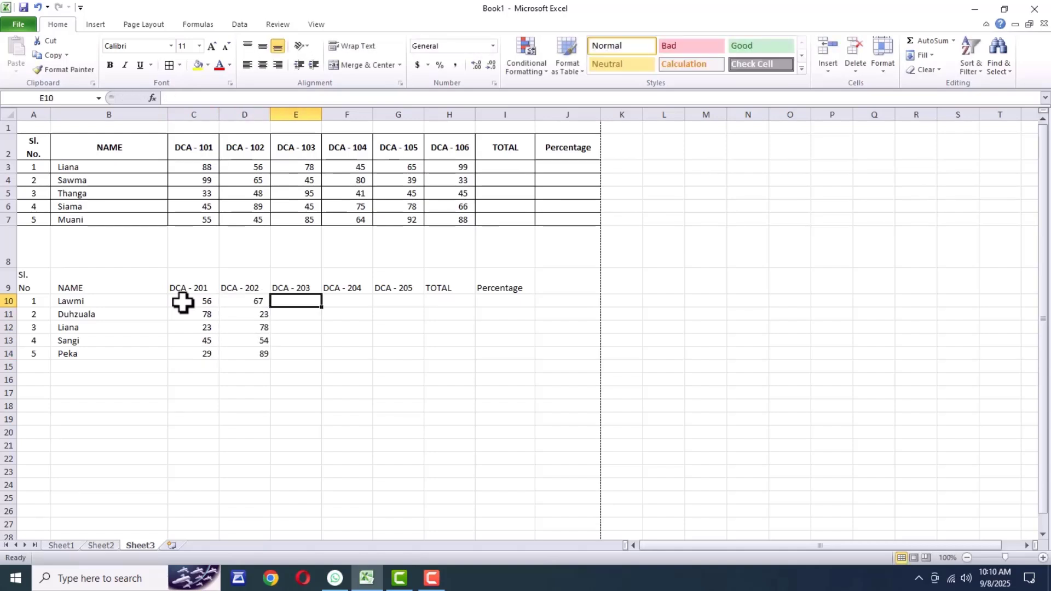
pyautogui.write('67')
pyautogui.press('Return')
pyautogui.write('88')
pyautogui.press('Return')
pyautogui.write('56')
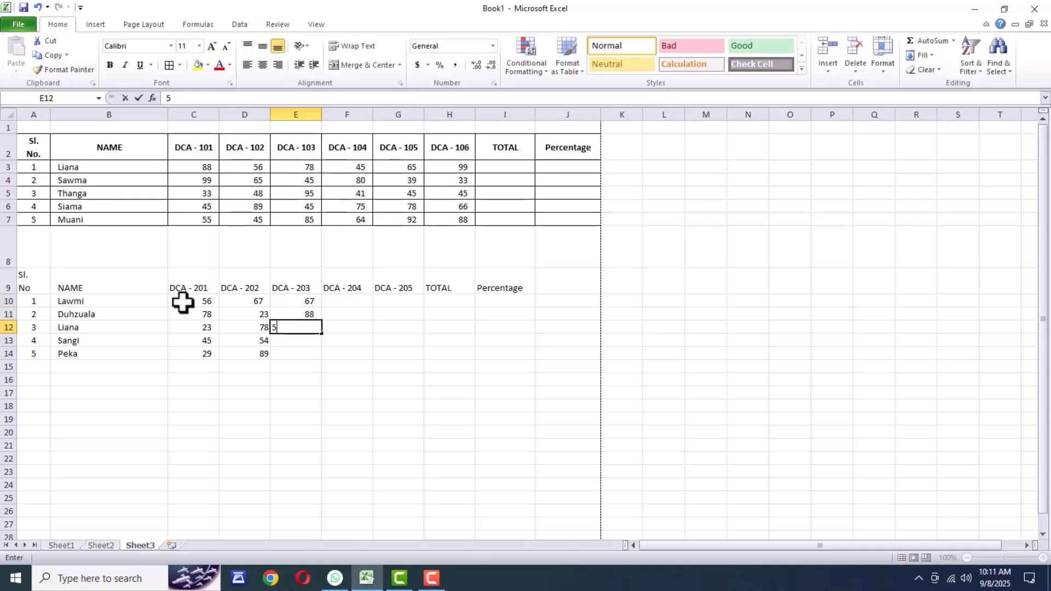
pyautogui.press('Return')
pyautogui.write('89')
pyautogui.press('Return')
pyautogui.write('45')
# Enter the DCA - 204 marks 67, 23, 78, 12 and 45 in F10:F14.
pyautogui.press('Tab')
pyautogui.write('45')
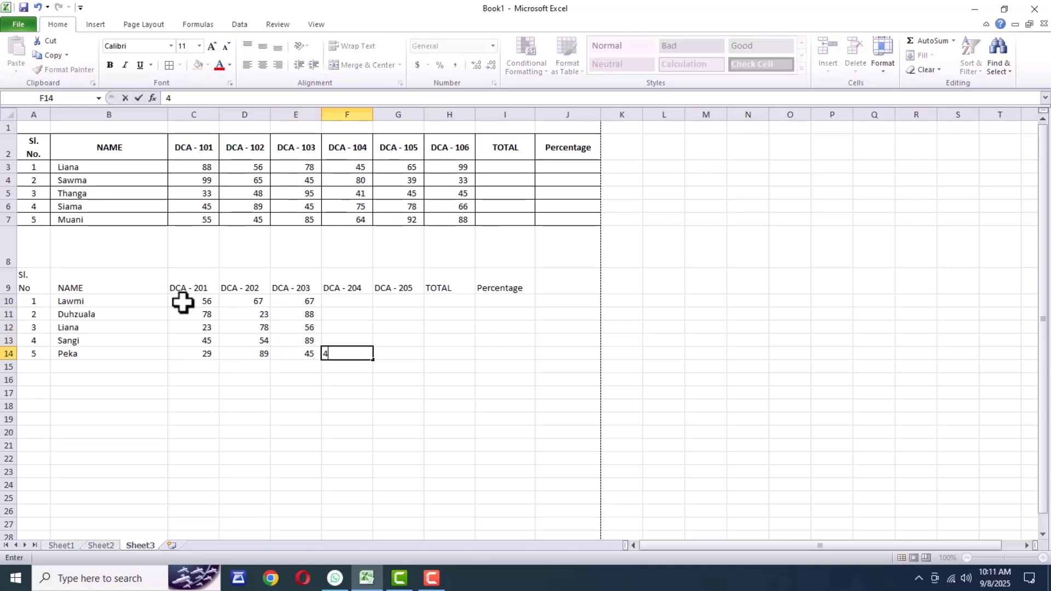
pyautogui.press('Up')
pyautogui.write('12')
pyautogui.press('Up')
pyautogui.write('78')
pyautogui.press('Up')
pyautogui.write('23')
pyautogui.press('Up')
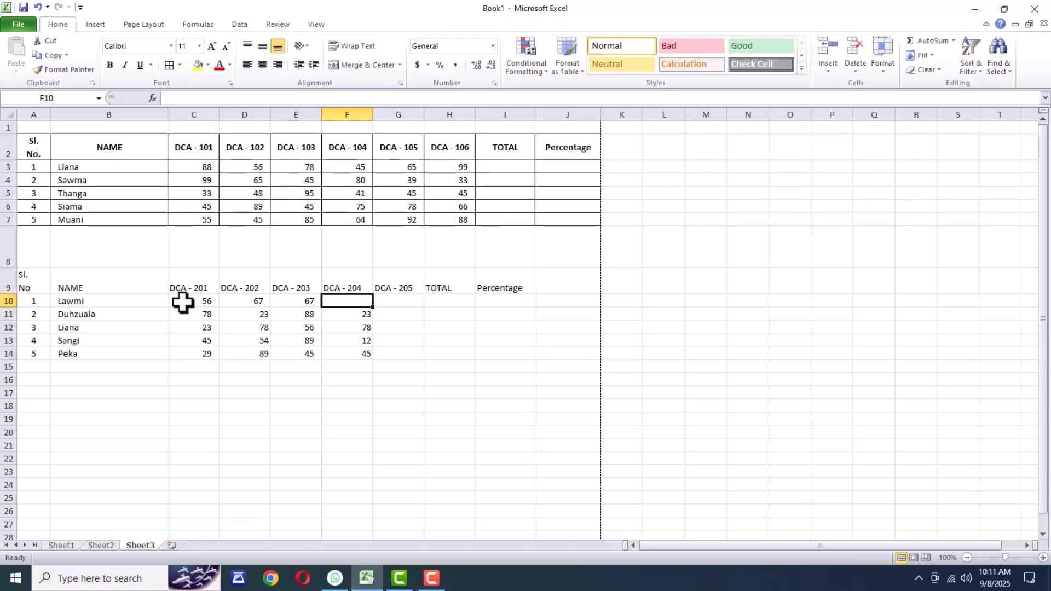
pyautogui.write('67')
# Enter the DCA - 205 marks 34, 45, 34, 65 and 87 in G10:G14.
pyautogui.press('Tab')
pyautogui.write('34')
pyautogui.press('Return')
pyautogui.write('45')
pyautogui.press('Return')
pyautogui.write('34')
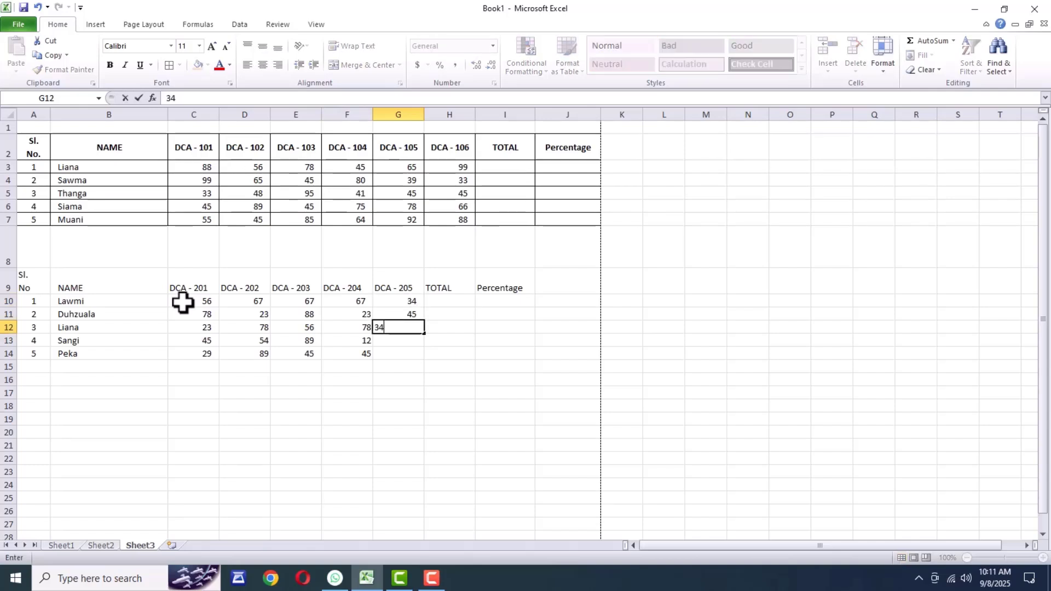
pyautogui.press('Return')
pyautogui.write('65')
pyautogui.press('Return')
pyautogui.write('87')
pyautogui.click(449, 413)
# Center the row 9 headers in A9:I9 horizontally and vertically and make them bold.
pyautogui.moveTo(28, 282); pyautogui.dragTo(506, 285)
pyautogui.click(263, 65)
pyautogui.click(262, 45)
pyautogui.hotkey('ctrl', 'b')
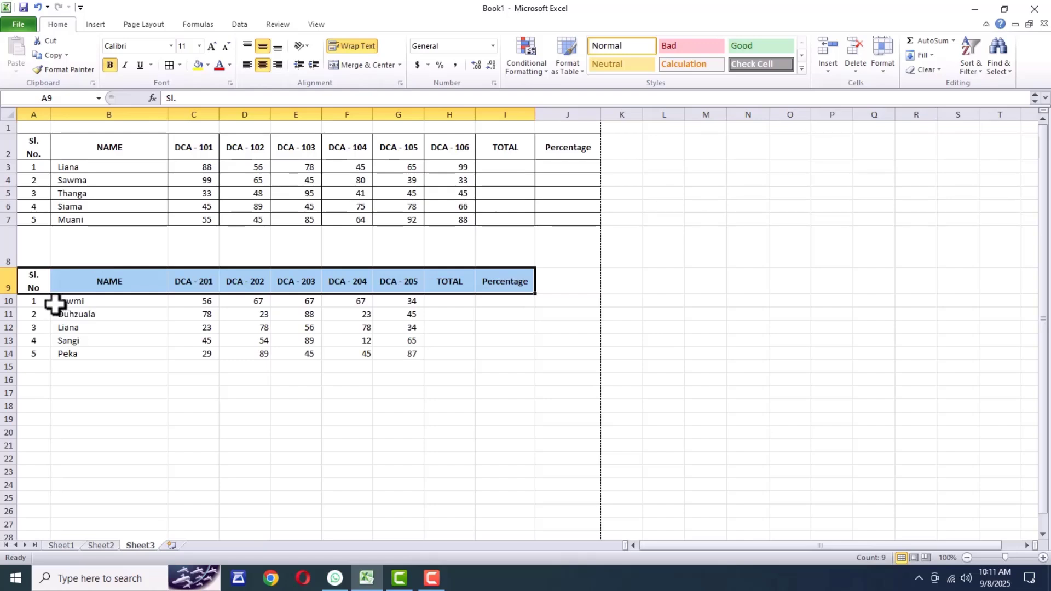
# Right-align the marks in F11:F14 and D11:D14 with an indent, and apply all borders to A9:I14.
pyautogui.moveTo(347, 314); pyautogui.dragTo(356, 353)
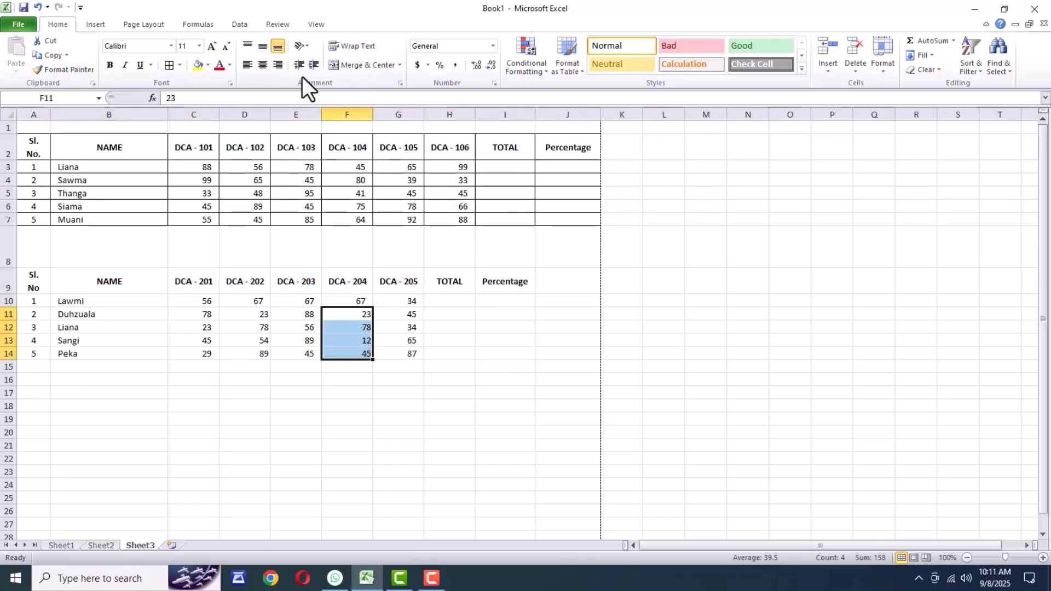
pyautogui.click(278, 64)
pyautogui.moveTo(34, 282); pyautogui.dragTo(518, 349)
pyautogui.click(180, 65)
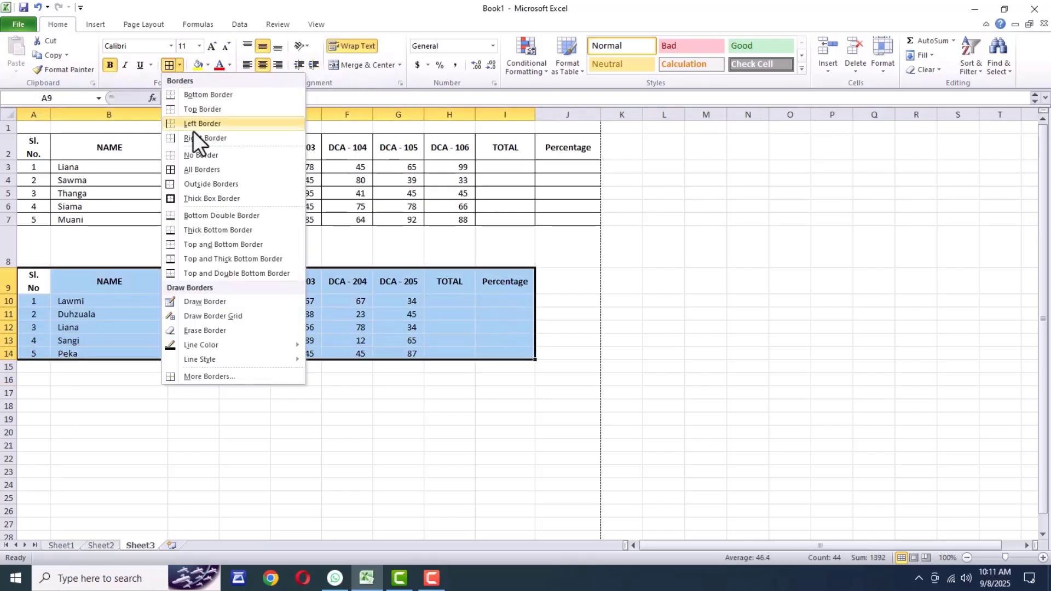
pyautogui.click(197, 166)
pyautogui.click(299, 424)
pyautogui.moveTo(263, 313); pyautogui.dragTo(258, 350)
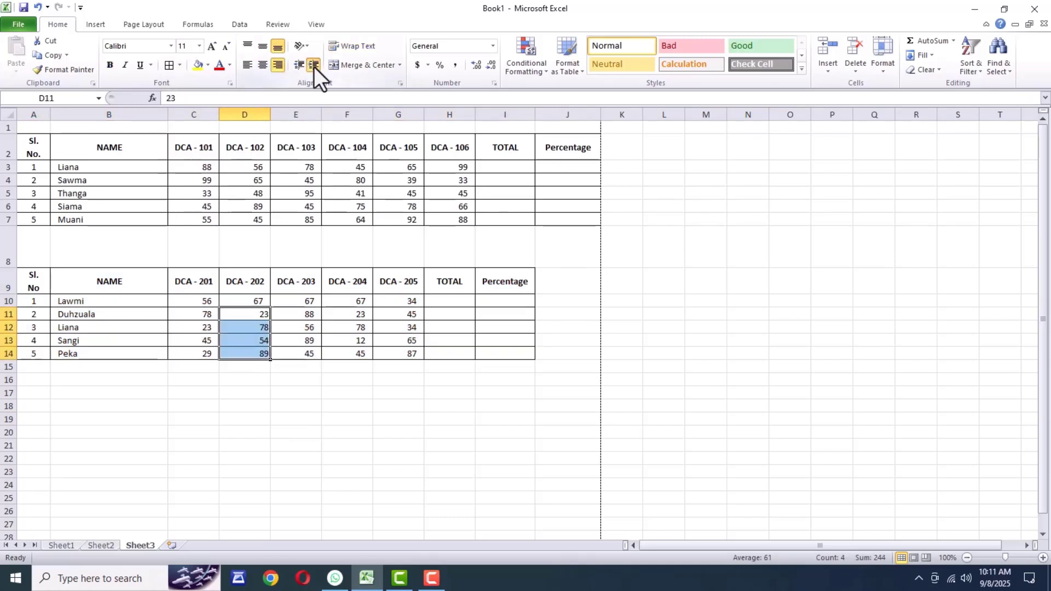
pyautogui.click(296, 393)
# Make row 1 taller and add the title "PERCENTAGE" in merged, centered A1:J1, aligned vertically to the middle.
pyautogui.moveTo(34, 129); pyautogui.dragTo(13, 146)
pyautogui.click(364, 65)
pyautogui.write('PERCENTAGE')
pyautogui.press('Return')
pyautogui.click(255, 138)
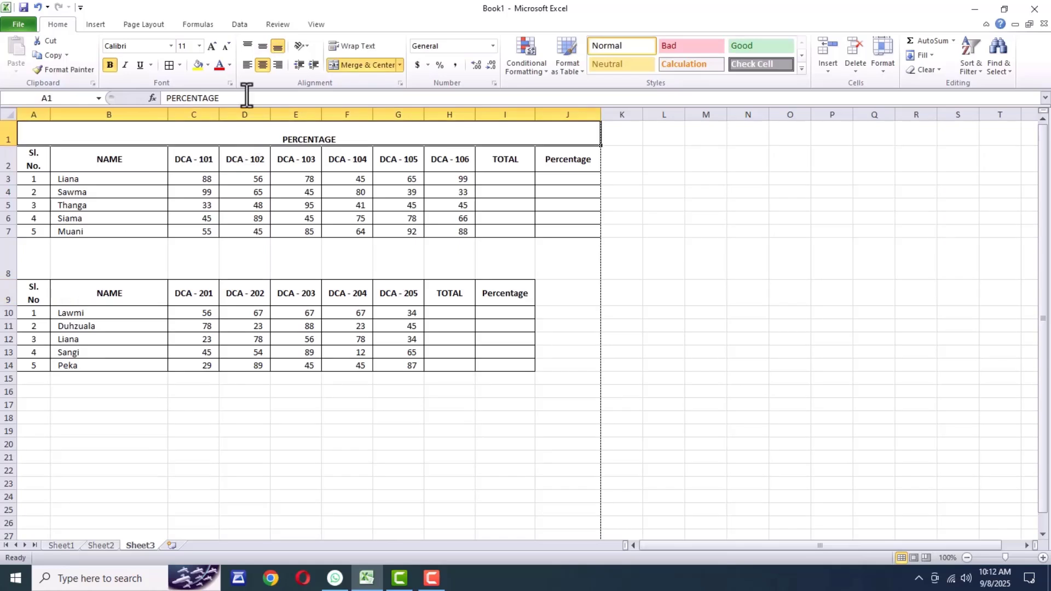
pyautogui.click(263, 46)
# Set the font of the title and both tables in A1:J14 to Times New Roman.
pyautogui.moveTo(257, 132); pyautogui.dragTo(269, 362)
pyautogui.click(134, 46)
pyautogui.write('Times New Roman')
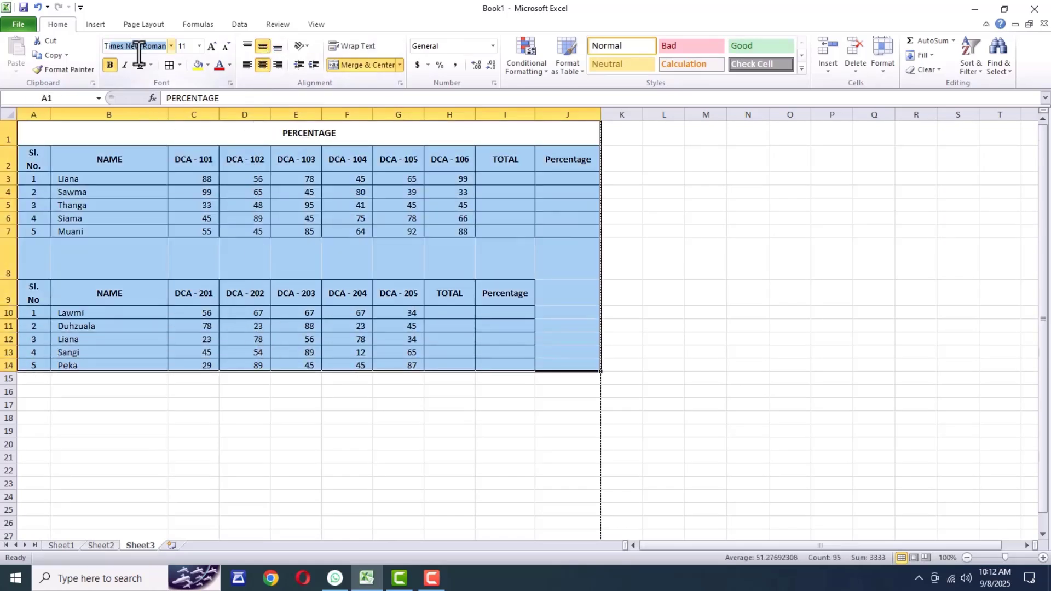
pyautogui.press('Return')
pyautogui.click(263, 425)
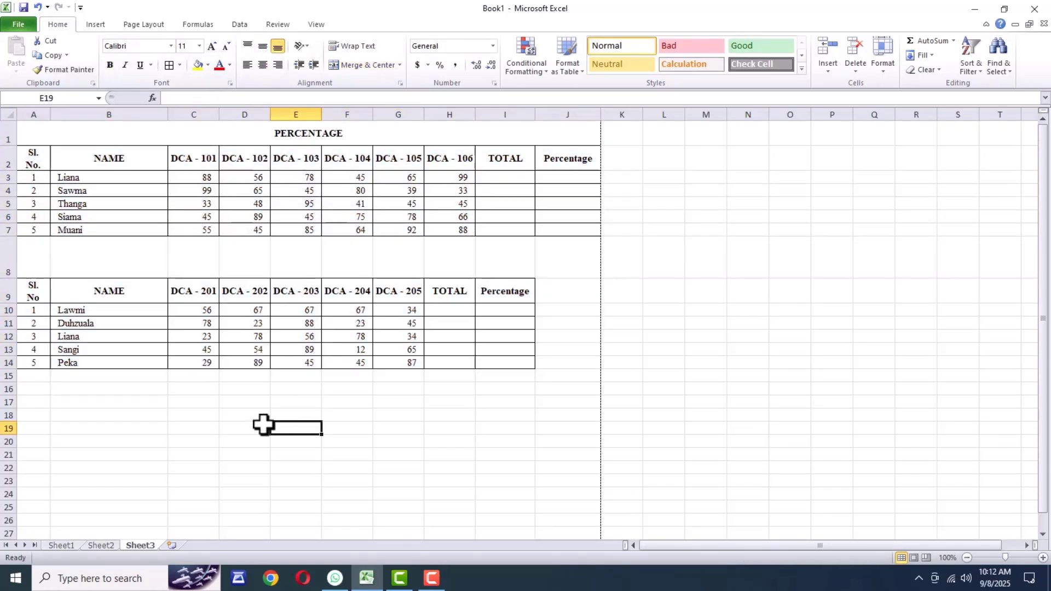
pyautogui.moveTo(167, 114); pyautogui.dragTo(405, 115)
pyautogui.click(761, 349)
pyautogui.click(477, 444)
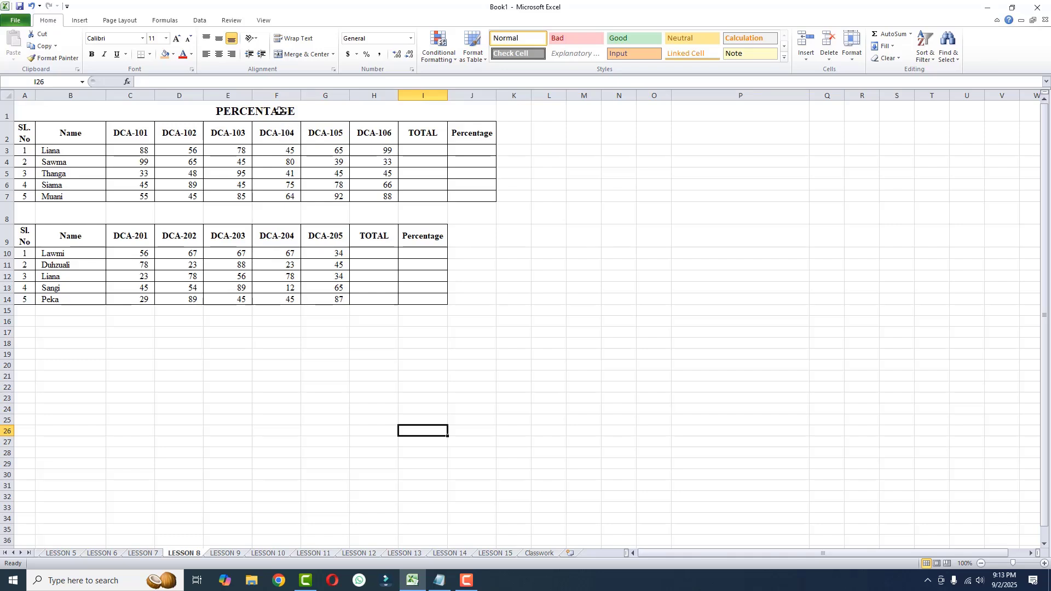
pyautogui.click(279, 109)
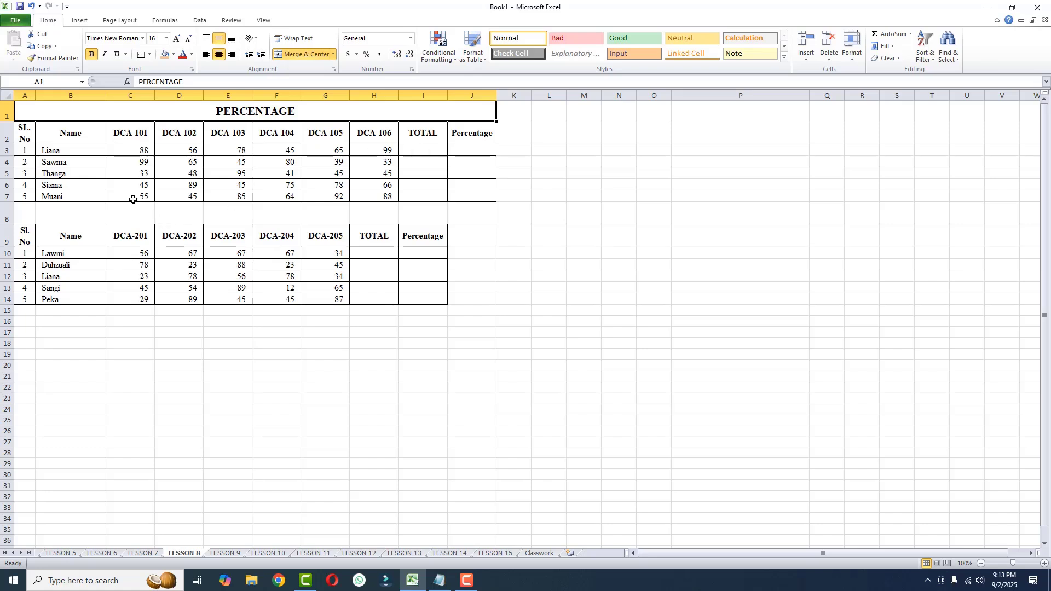
pyautogui.click(49, 152)
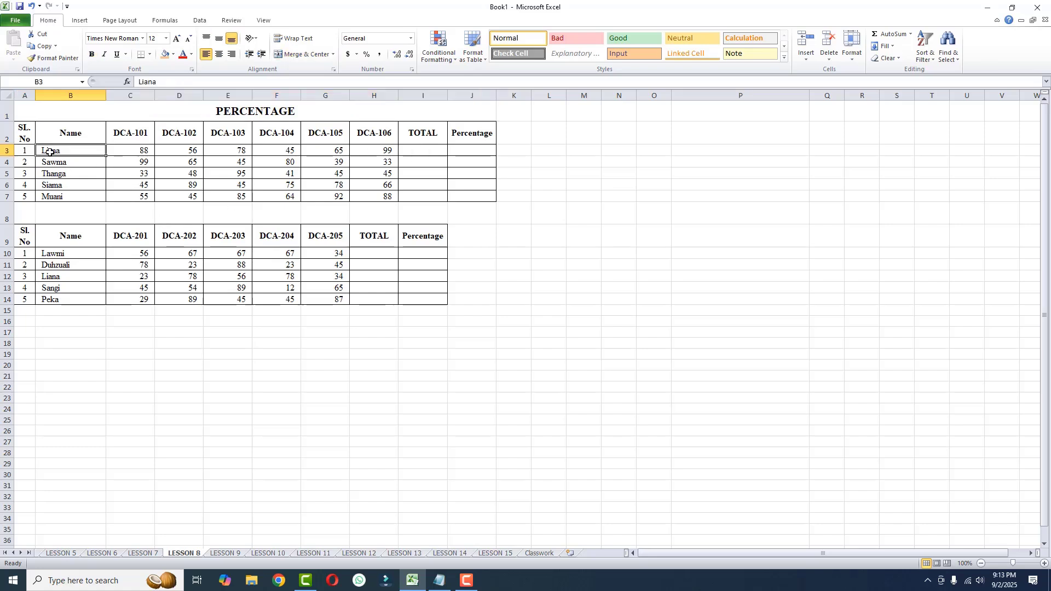
pyautogui.moveTo(117, 150); pyautogui.dragTo(227, 150)
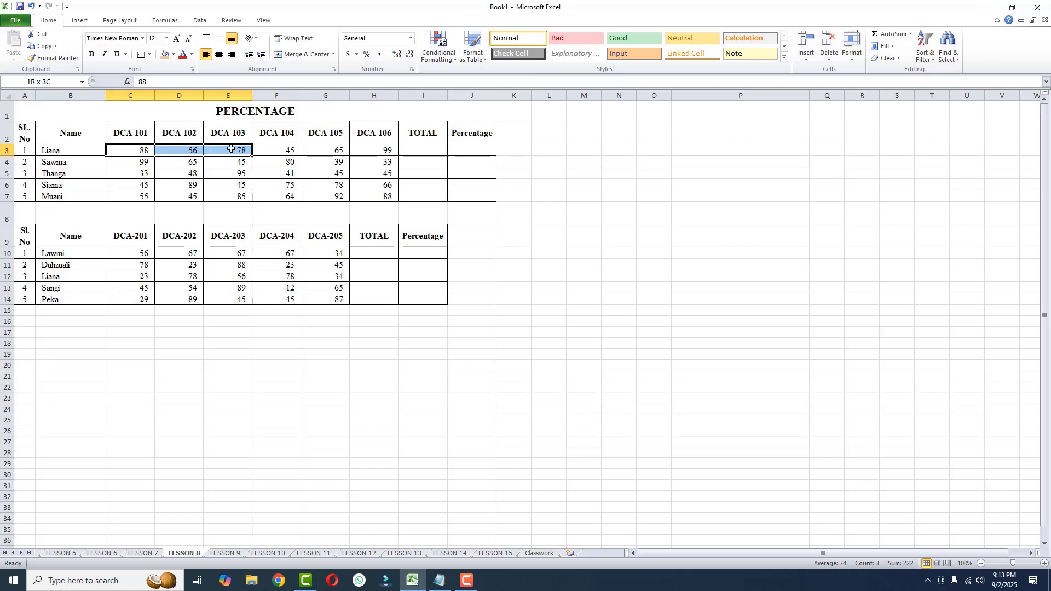
pyautogui.moveTo(422, 133); pyautogui.dragTo(514, 133)
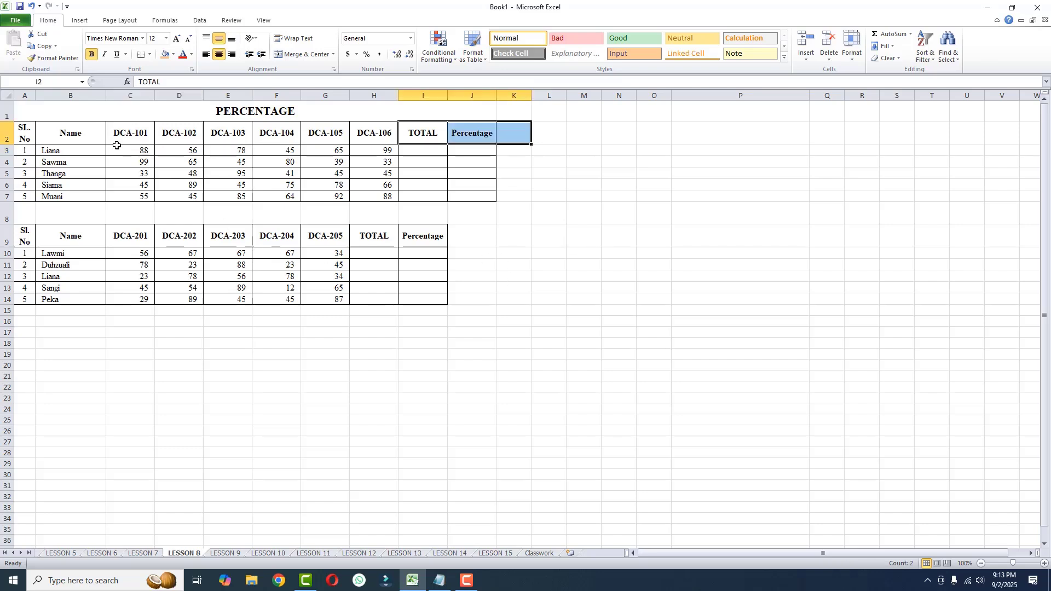
pyautogui.click(371, 133)
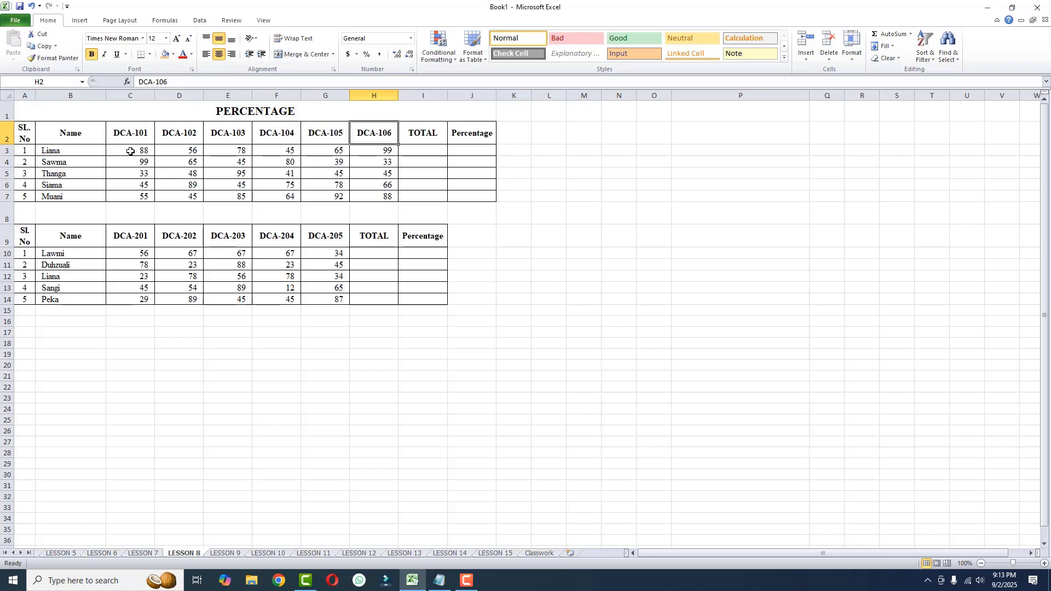
pyautogui.moveTo(130, 151); pyautogui.dragTo(364, 151)
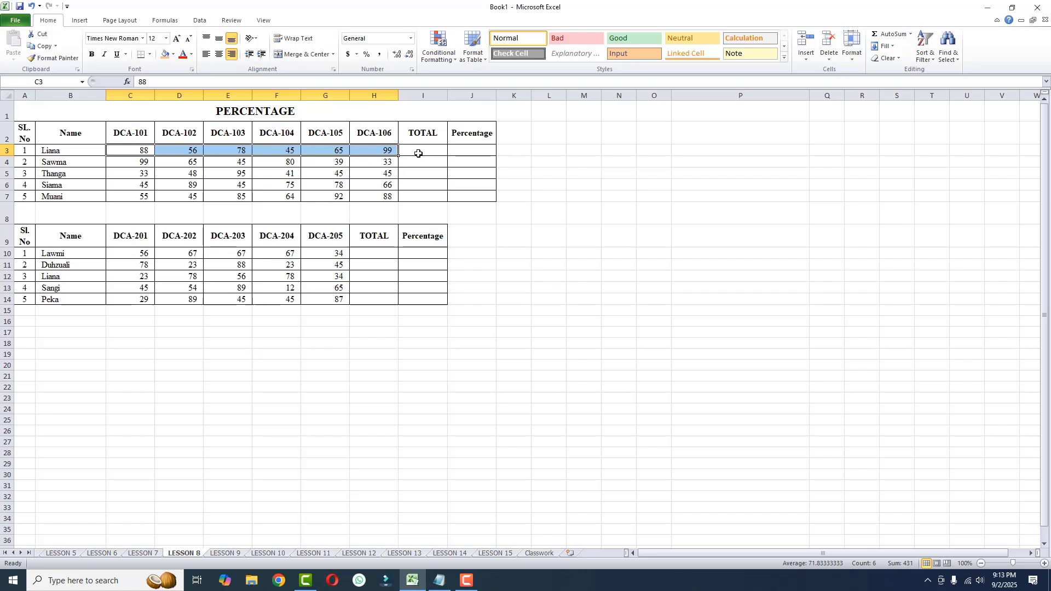
# Total the first student's DCA-101 to DCA-106 marks in I3 with =SUM(C3:H3).
pyautogui.click(418, 152)
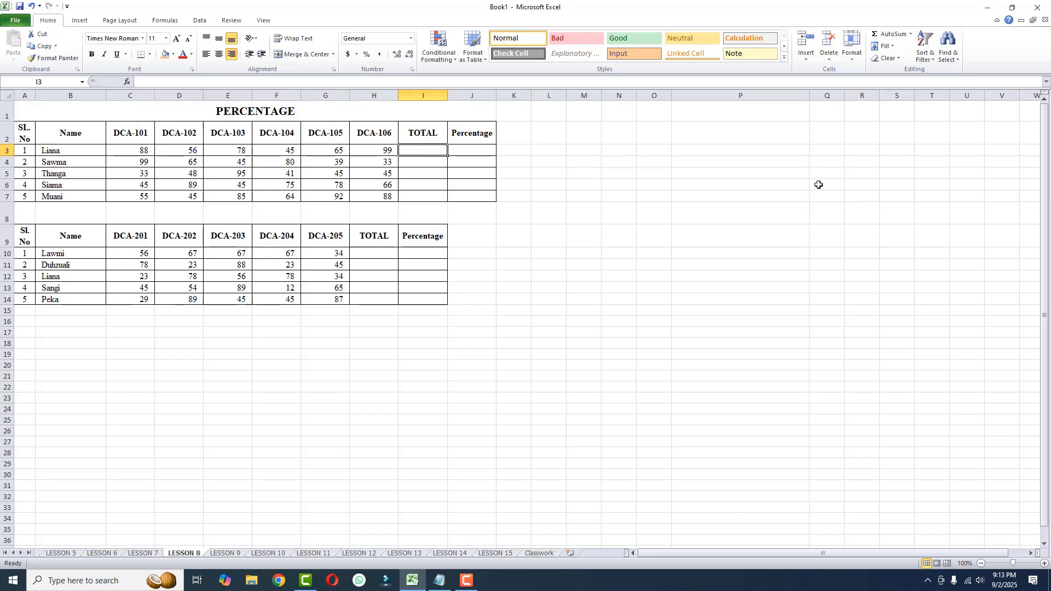
pyautogui.write('=SUM')
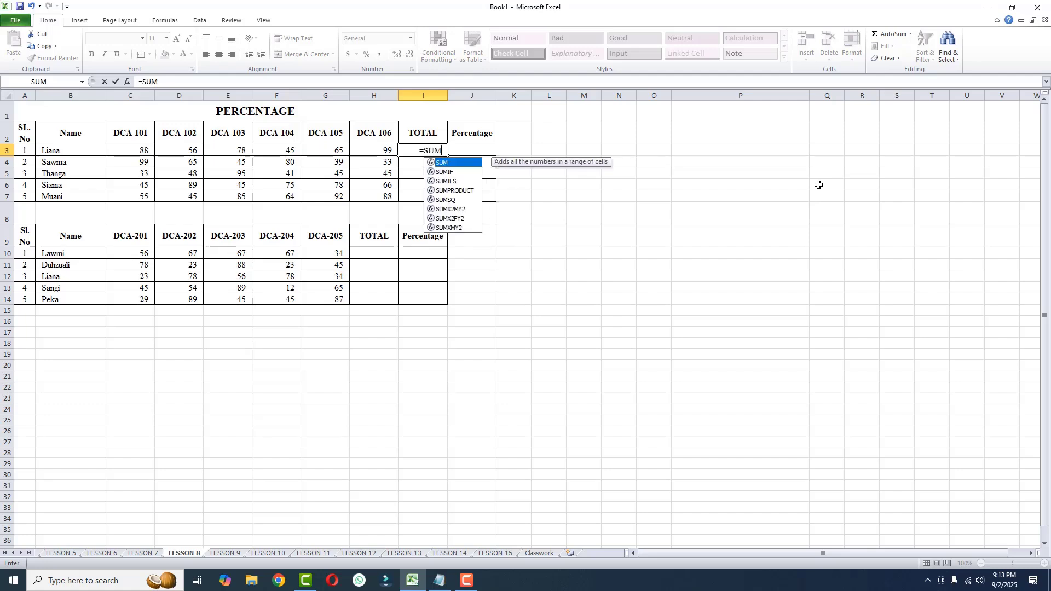
pyautogui.write('(')
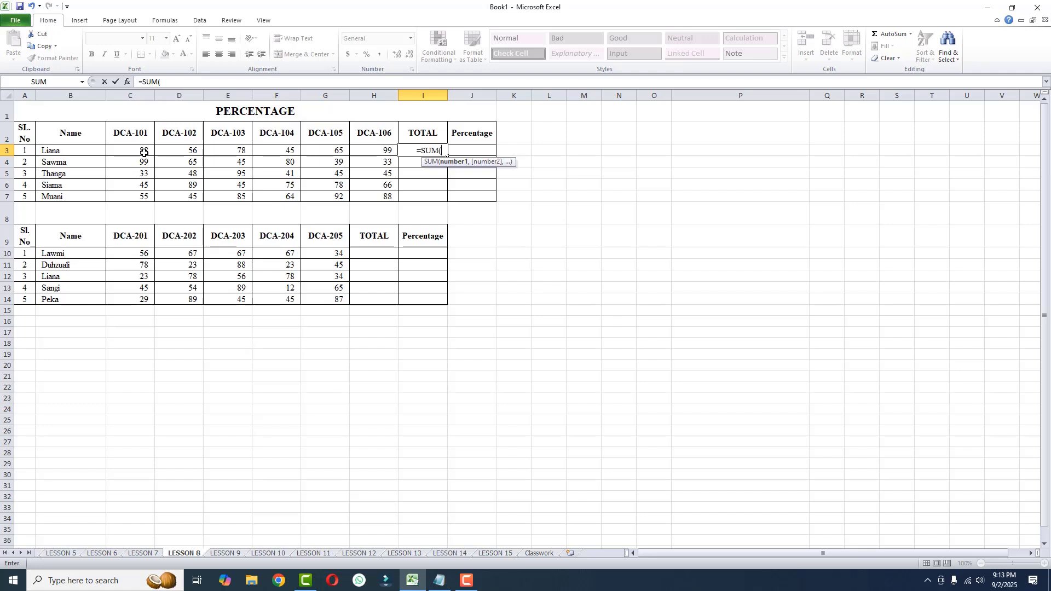
pyautogui.write('C3')
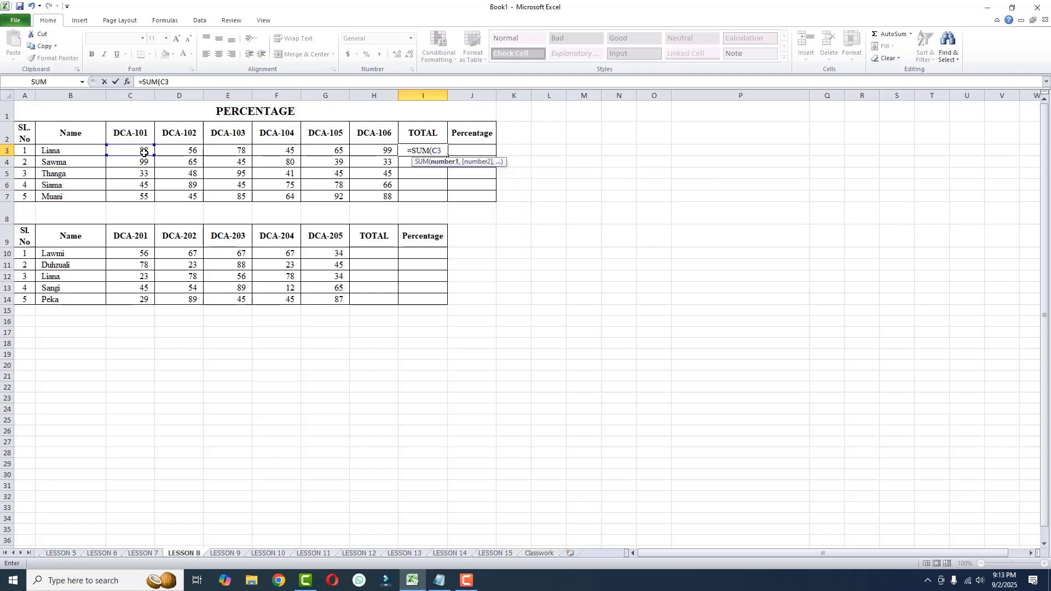
pyautogui.write(':')
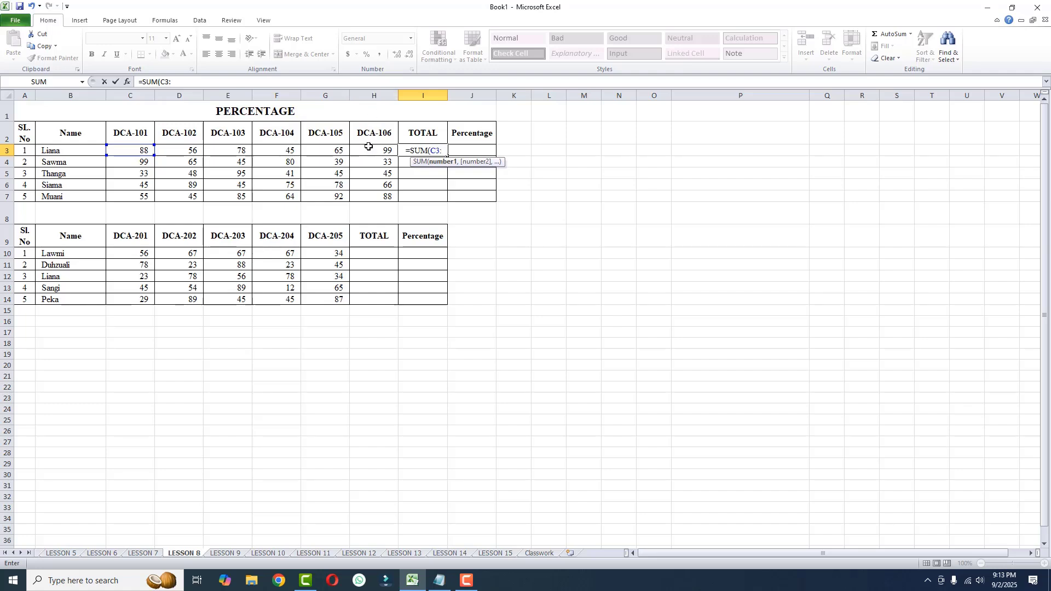
pyautogui.write('H3')
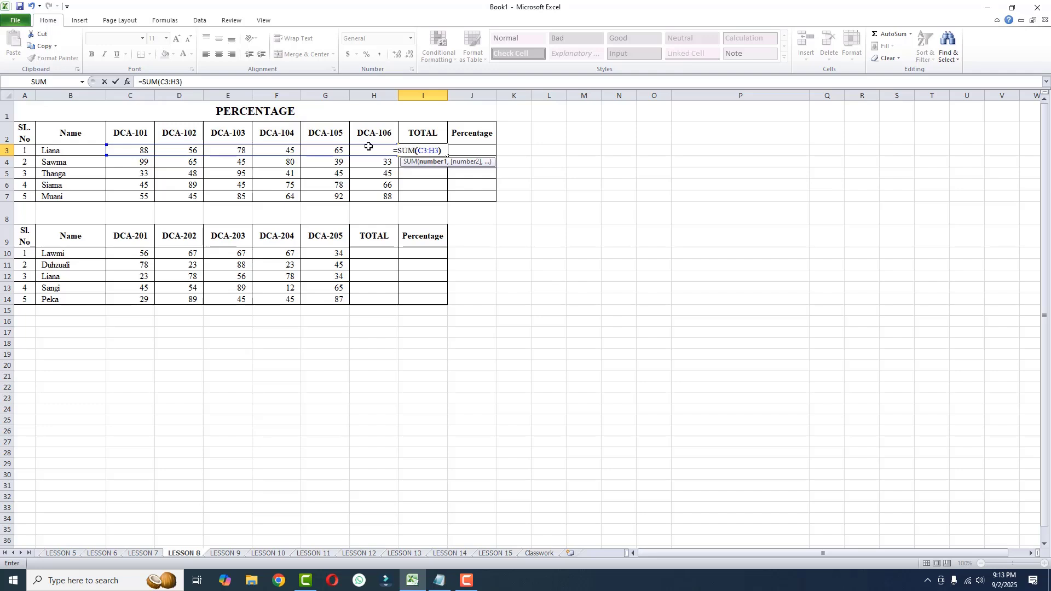
pyautogui.press('Return')
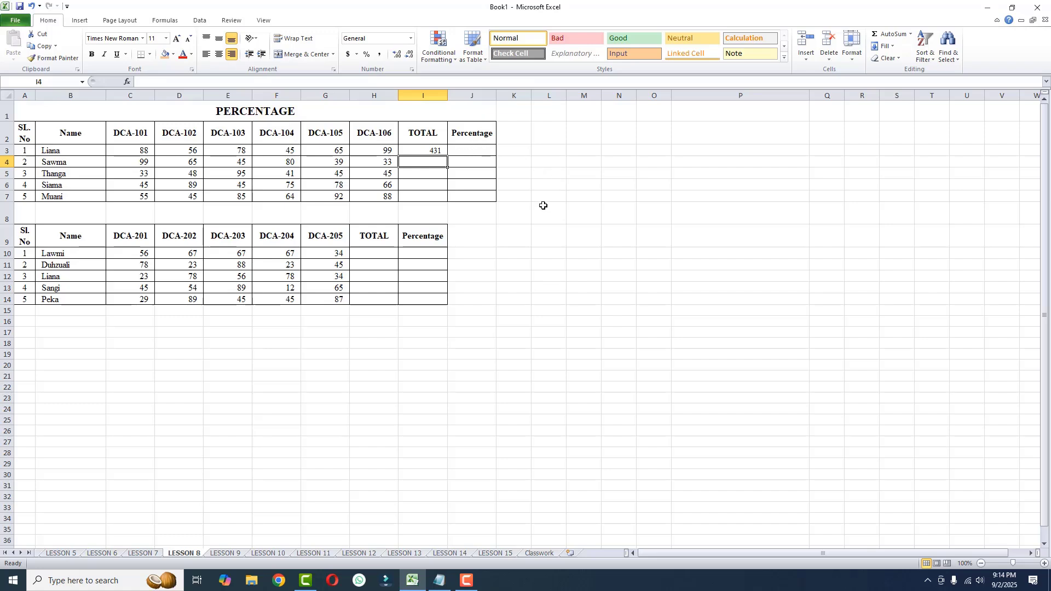
# Write the percentage rule "TOTAL/FULL MARK*100" as a note in P2.
pyautogui.click(479, 150)
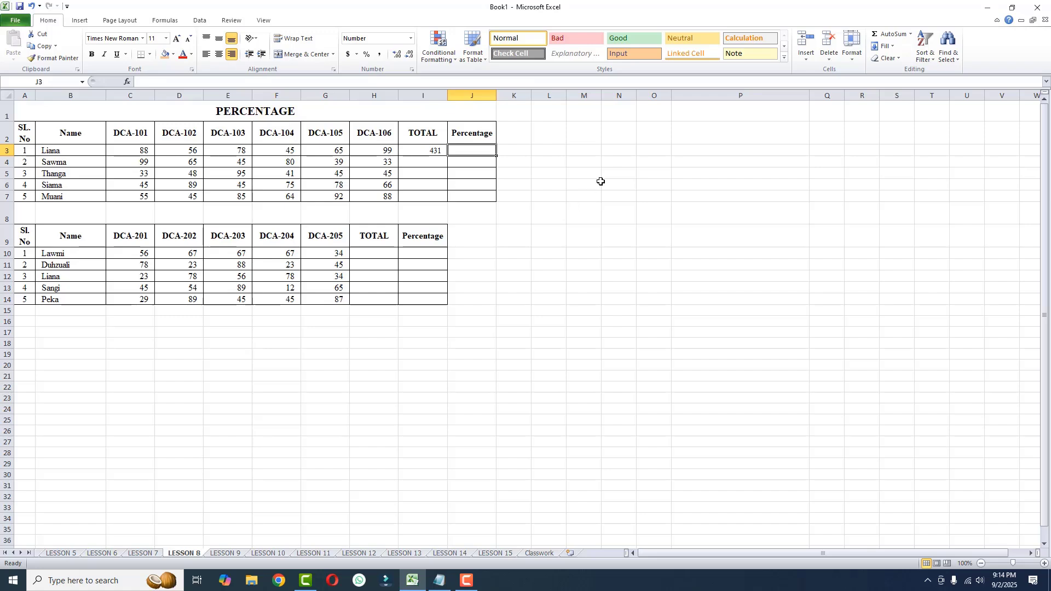
pyautogui.click(691, 134)
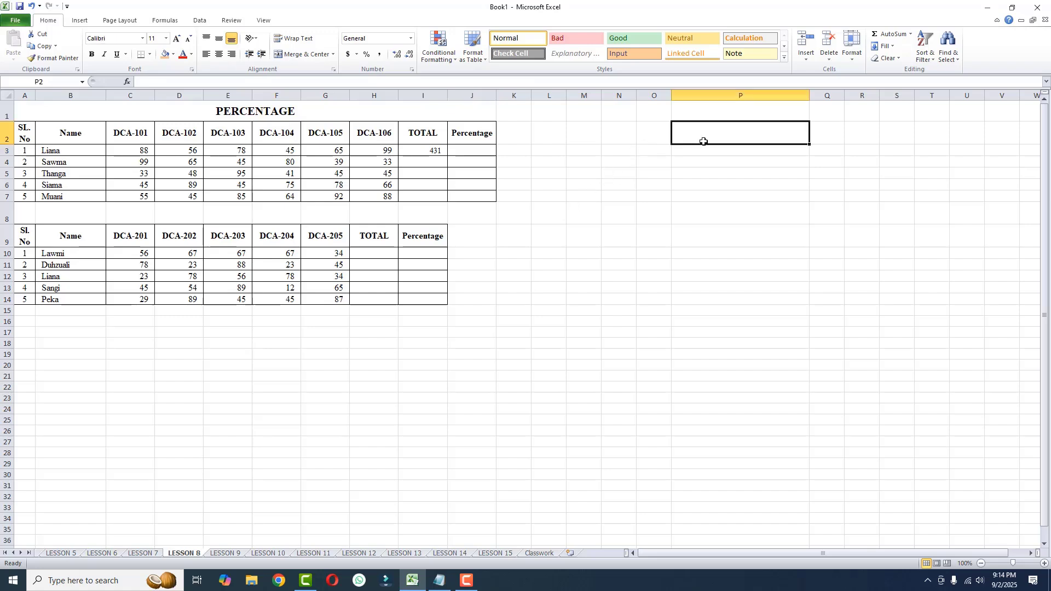
pyautogui.write('TOTAL/FULL')
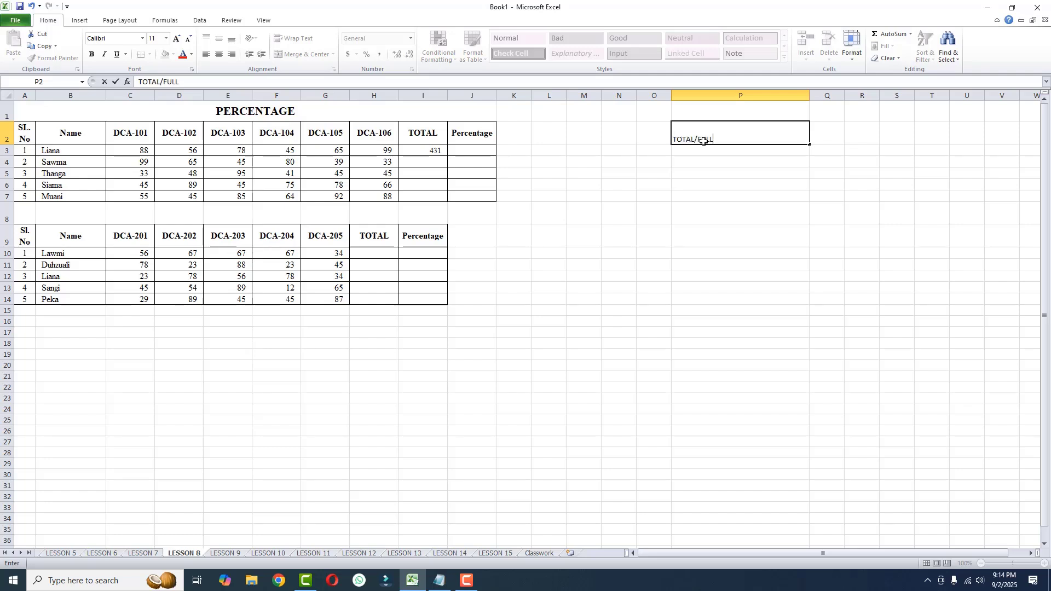
pyautogui.write(' MARK*100')
pyautogui.click(717, 196)
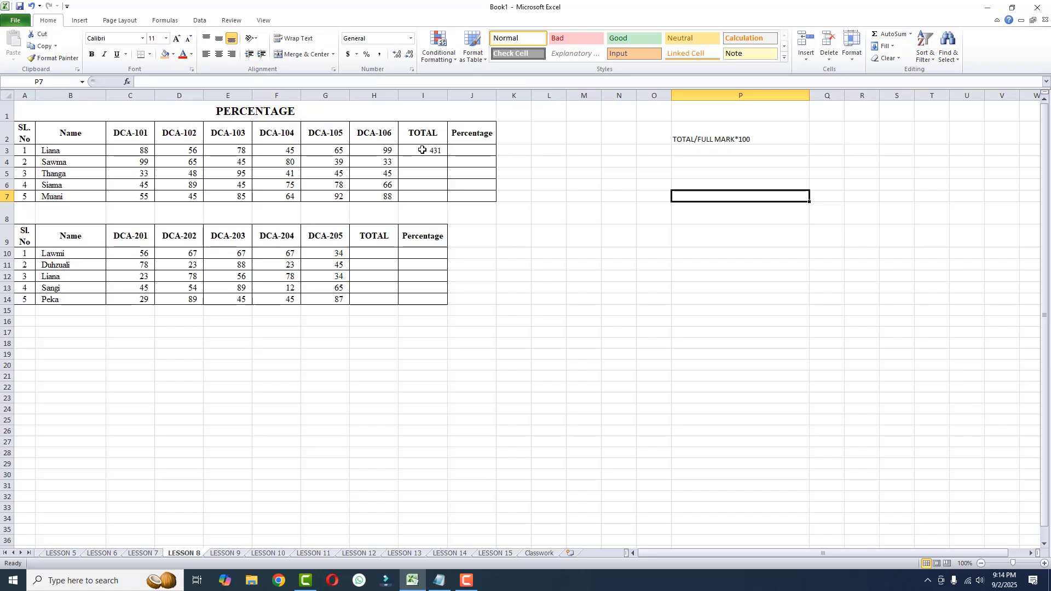
# Calculate the first student's percentage in J3 with the formula =I3/600*100.
pyautogui.click(459, 148)
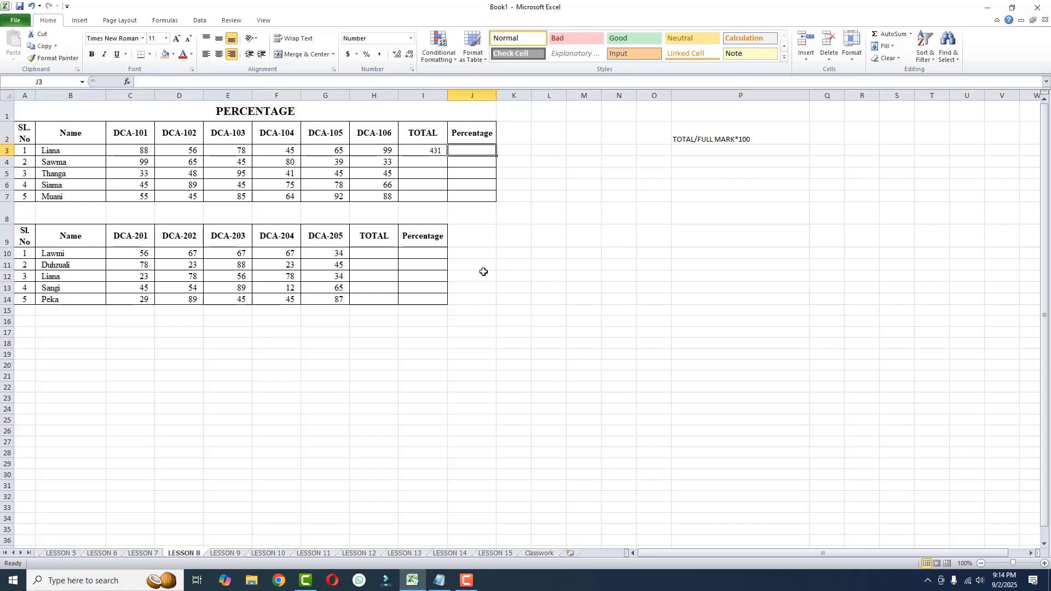
pyautogui.write('=')
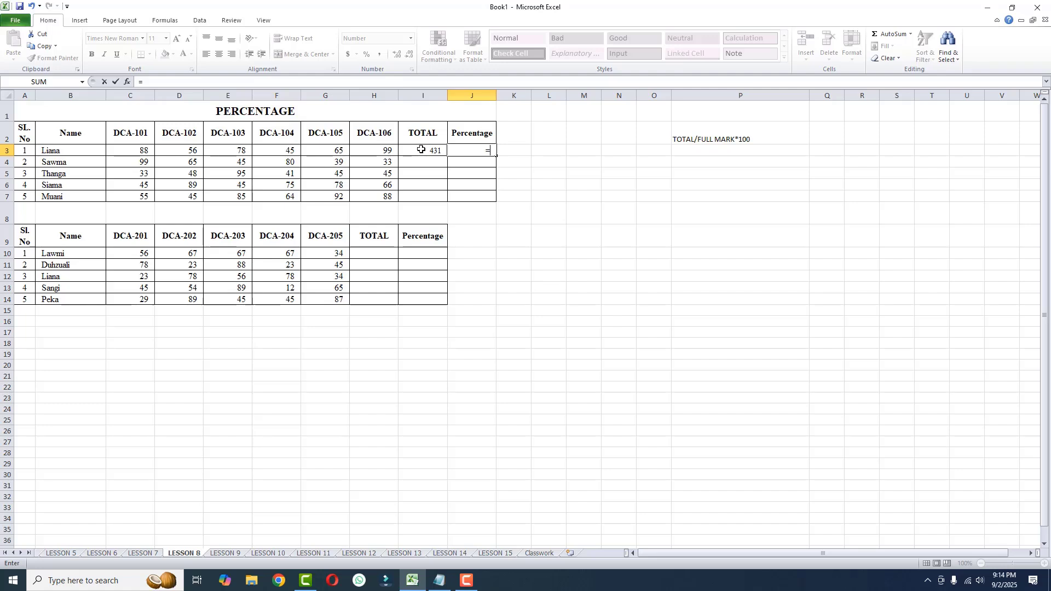
pyautogui.write('I3')
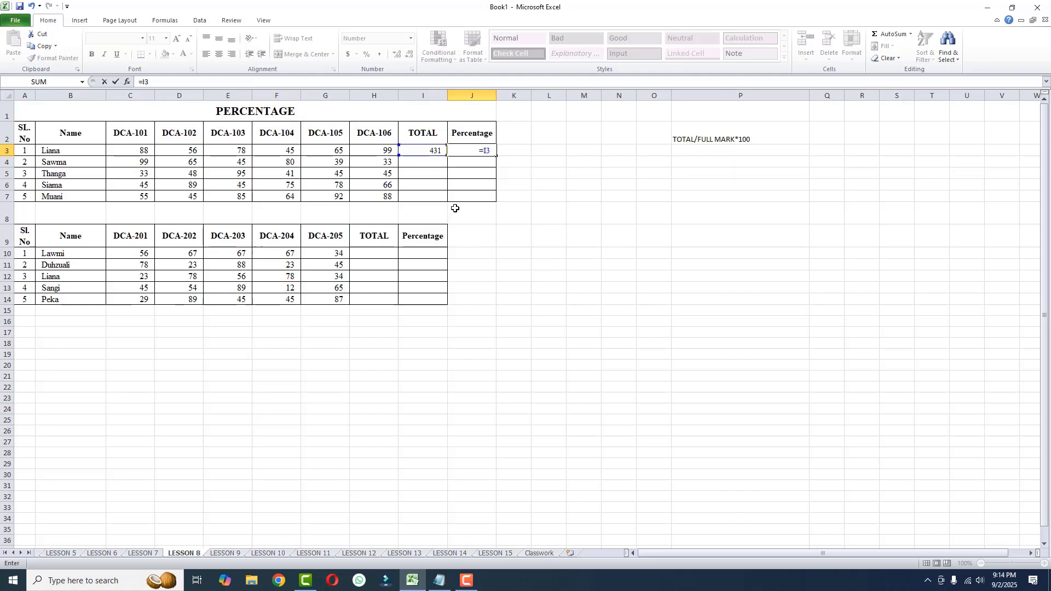
pyautogui.write('/')
pyautogui.write('600*100')
pyautogui.press('Return')
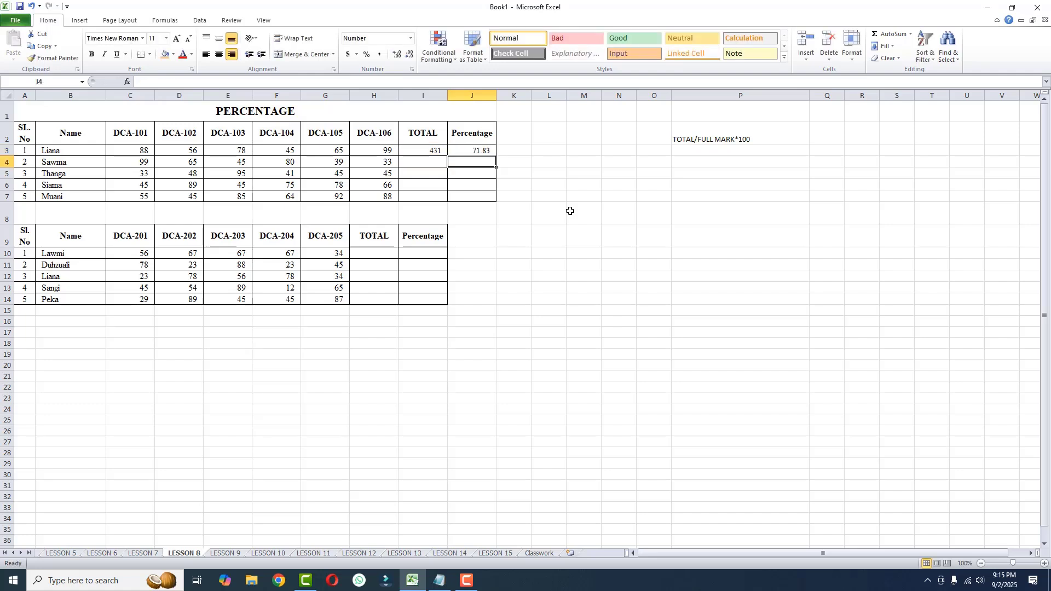
# Total the first student's DCA-201 to DCA-205 marks in H10 of the second table with =SUM(C10:G10).
pyautogui.click(480, 149)
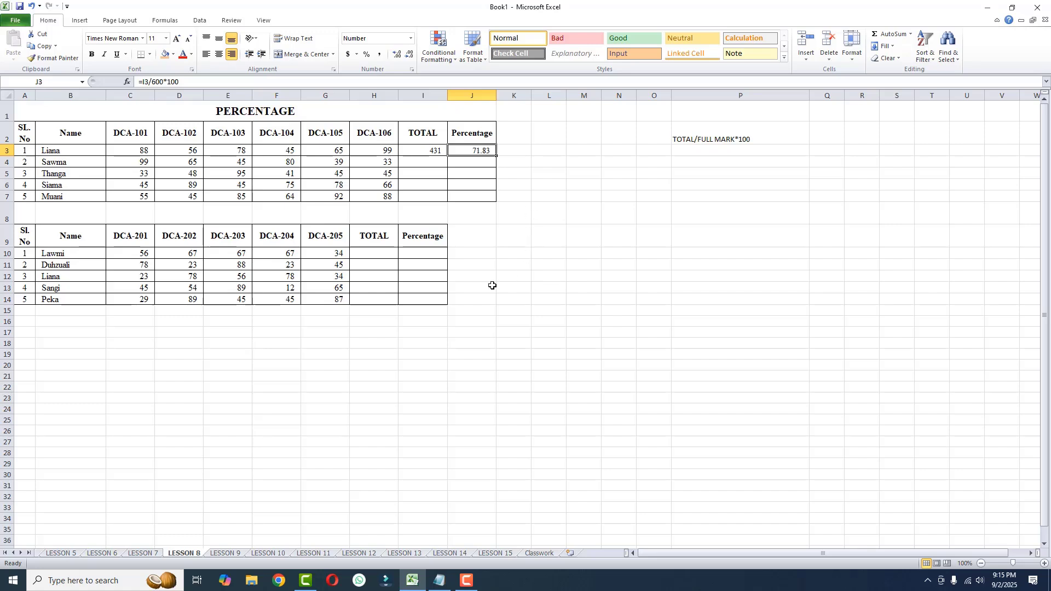
pyautogui.click(370, 256)
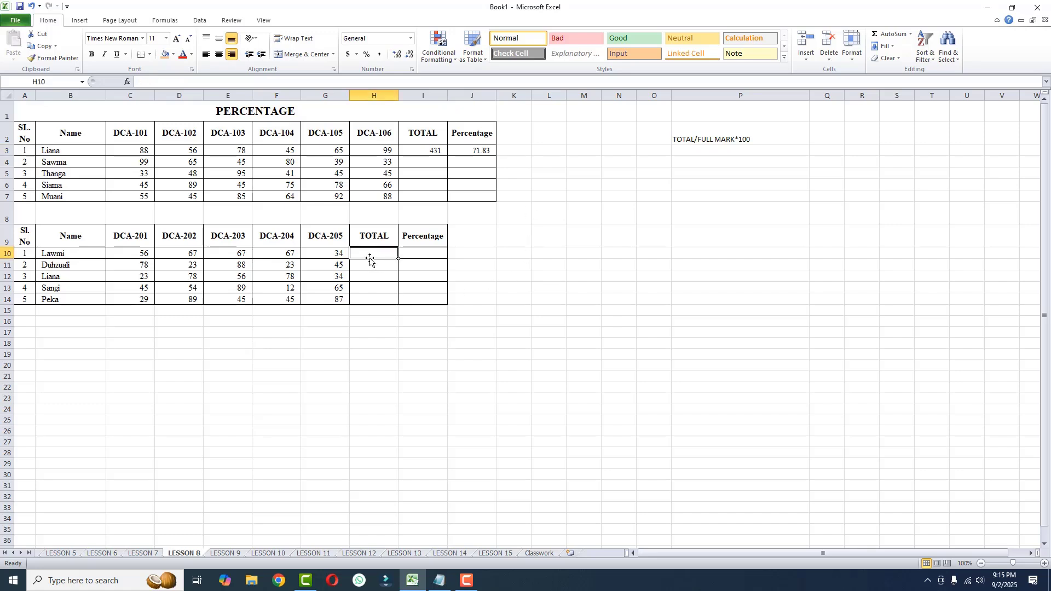
pyautogui.write('=SUM(')
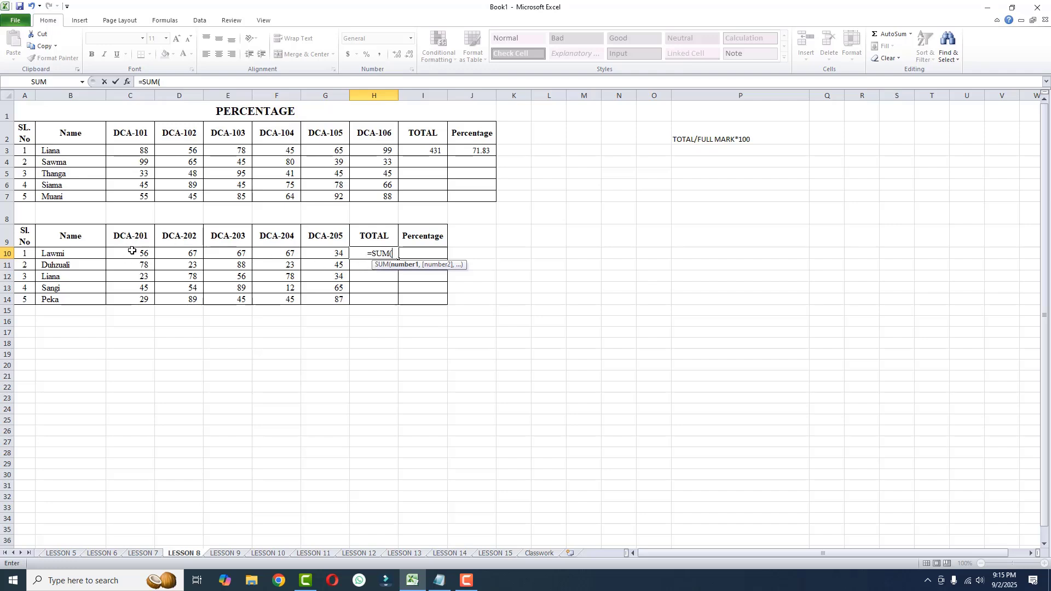
pyautogui.write('C1')
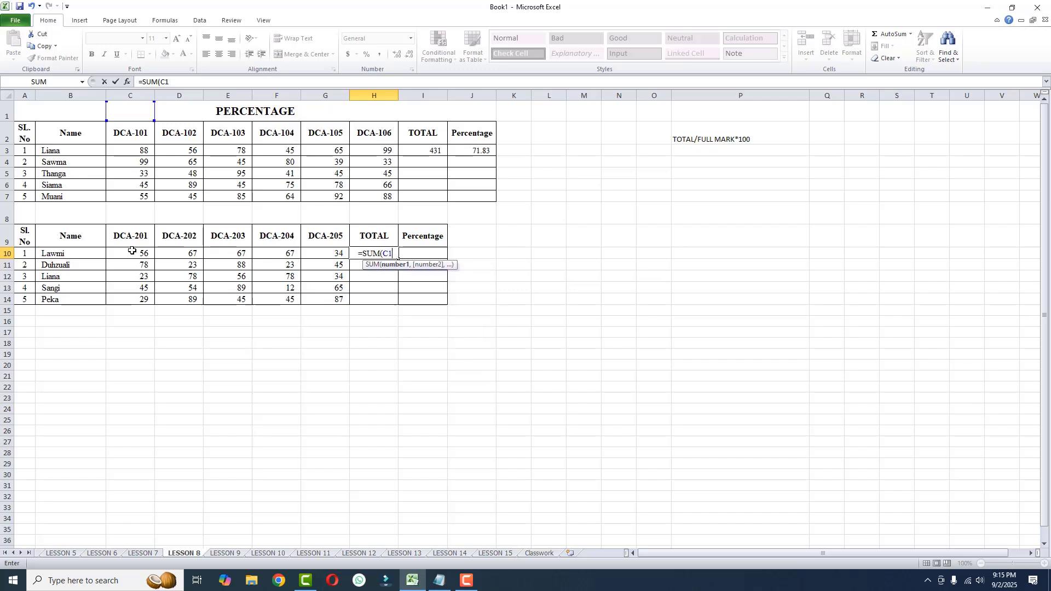
pyautogui.write('0')
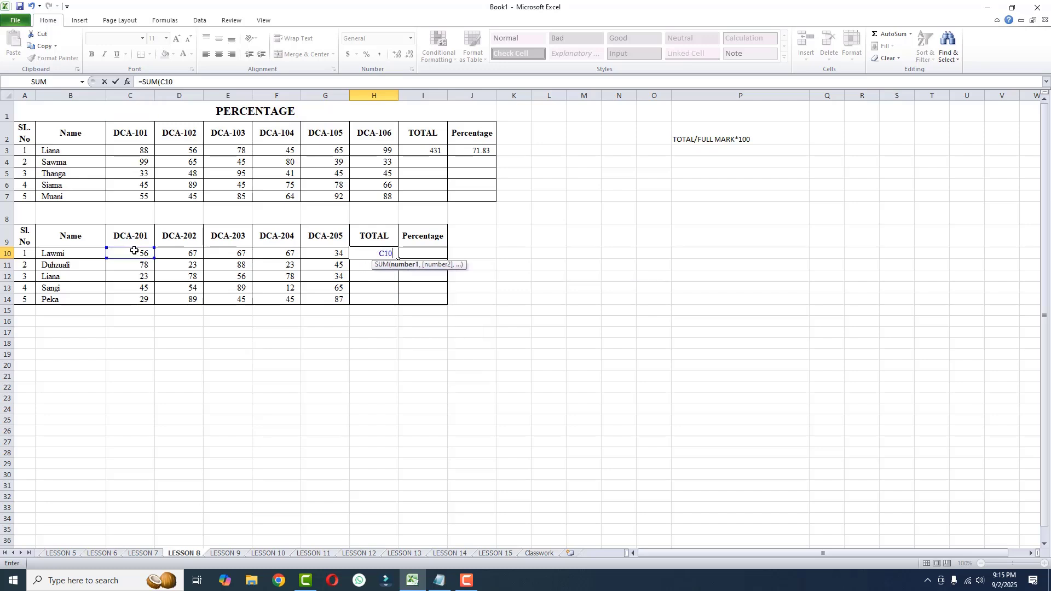
pyautogui.write(':G10')
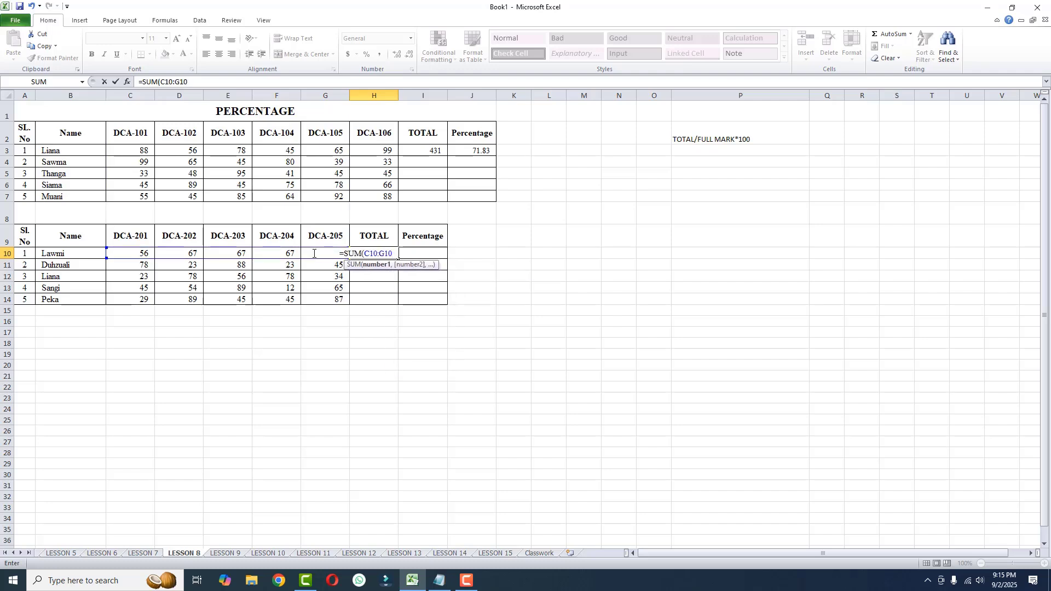
pyautogui.write(')')
pyautogui.press('Return')
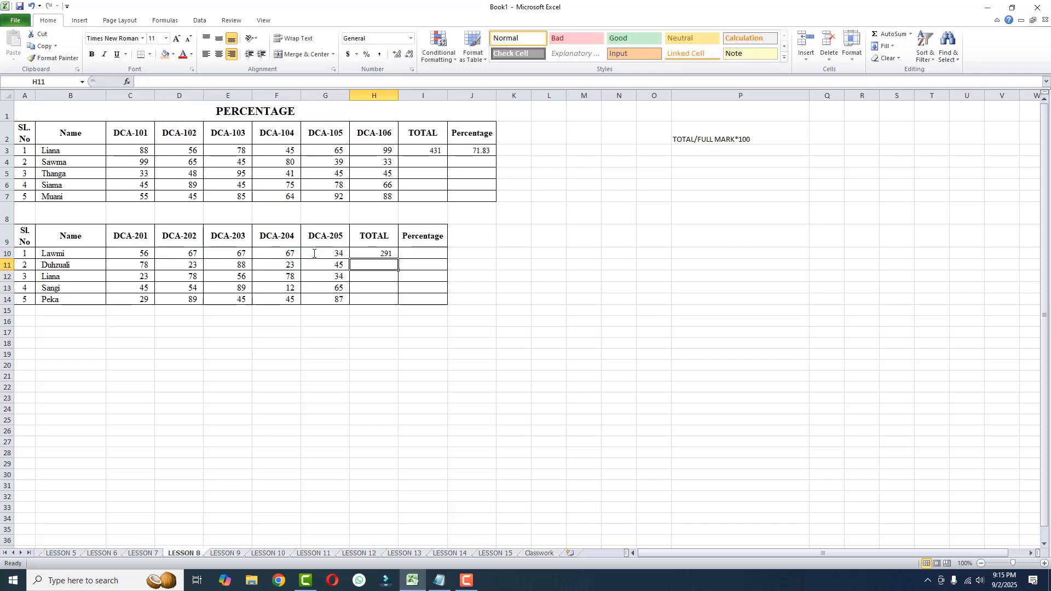
# Calculate the percentage of the second table's first student in I10 with the formula =H10/500*100.
pyautogui.click(415, 254)
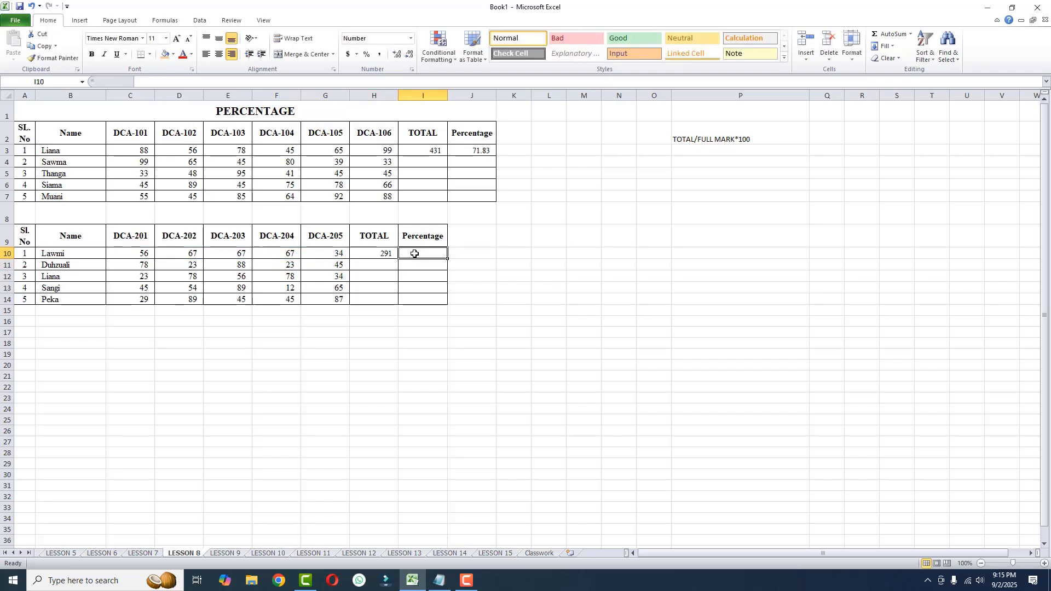
pyautogui.write('=')
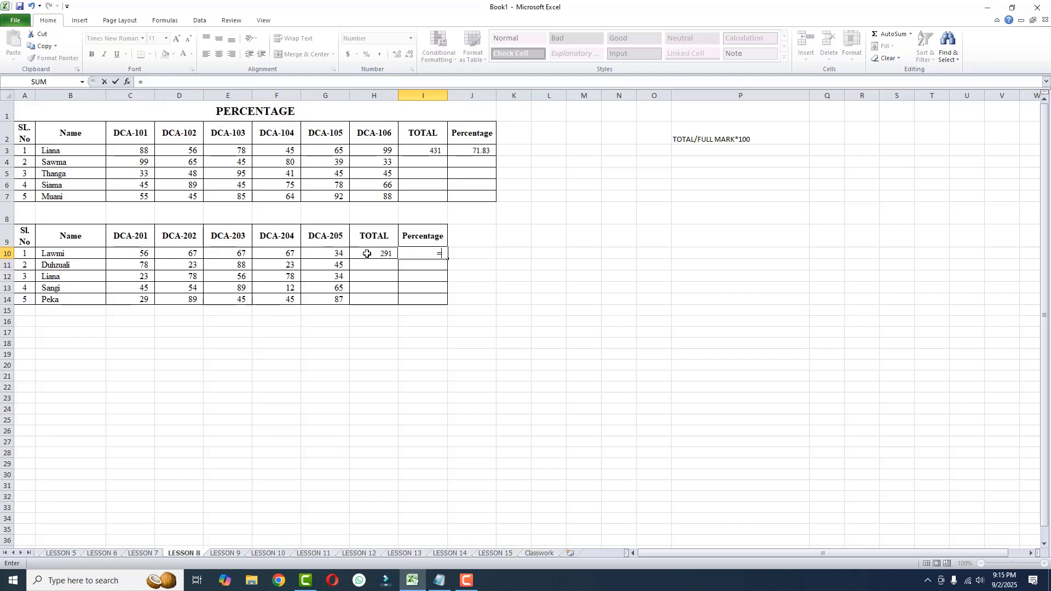
pyautogui.write('H10/')
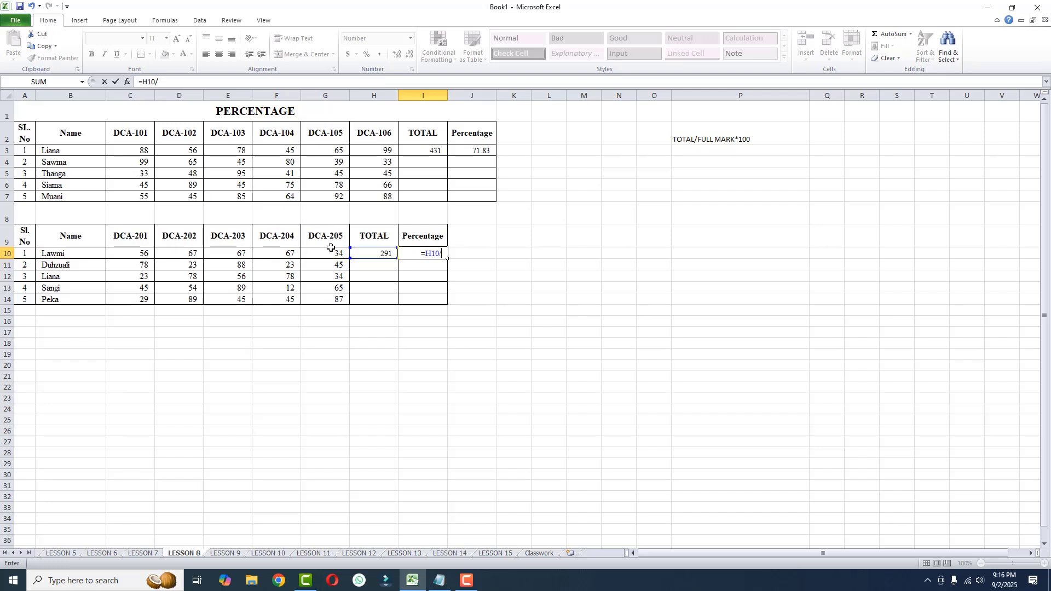
pyautogui.write('500*100')
pyautogui.press('Return')
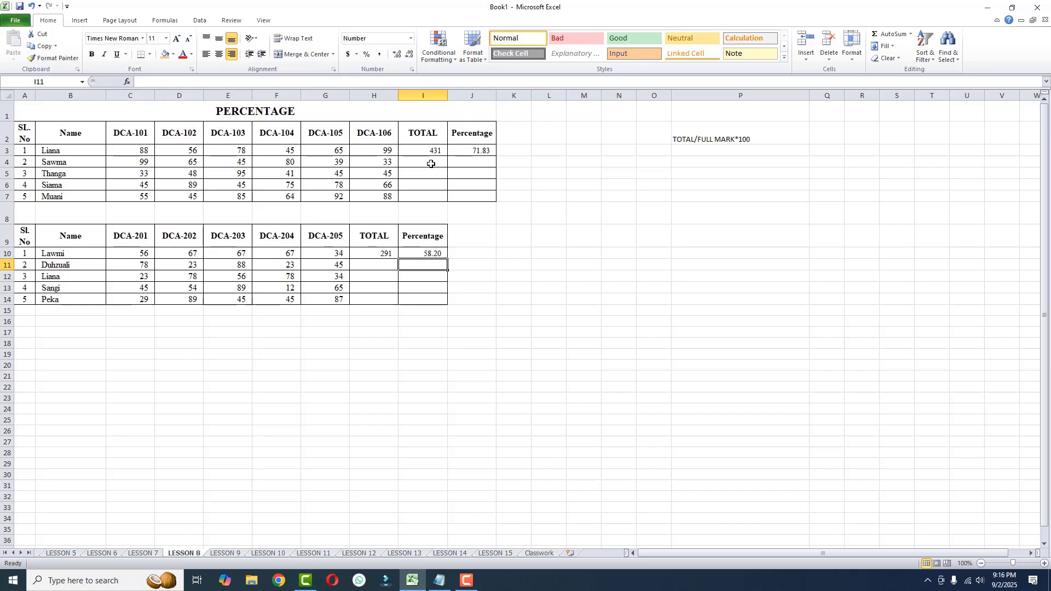
pyautogui.click(428, 164)
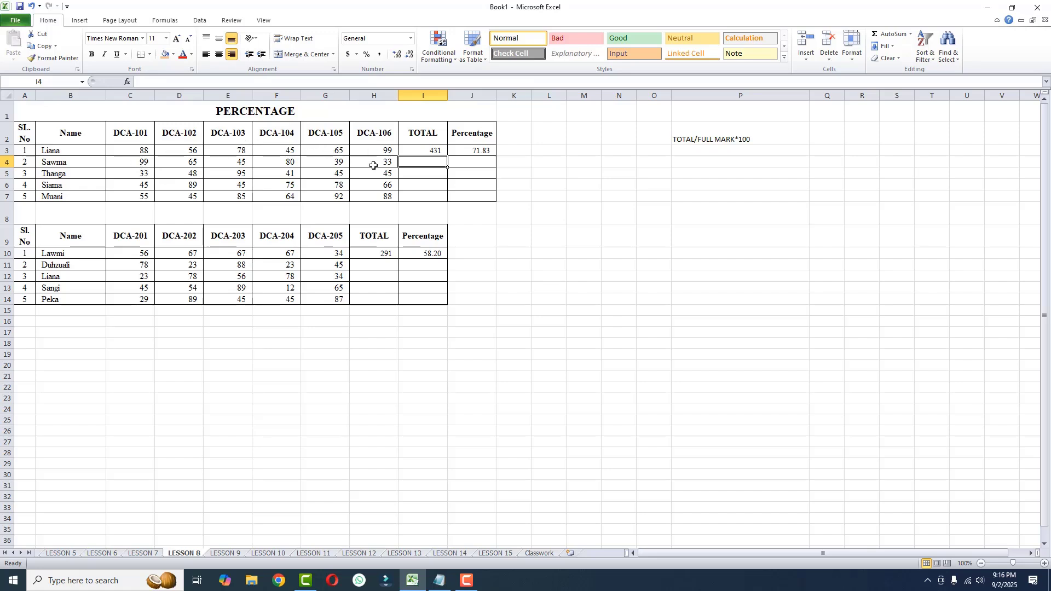
pyautogui.click(478, 162)
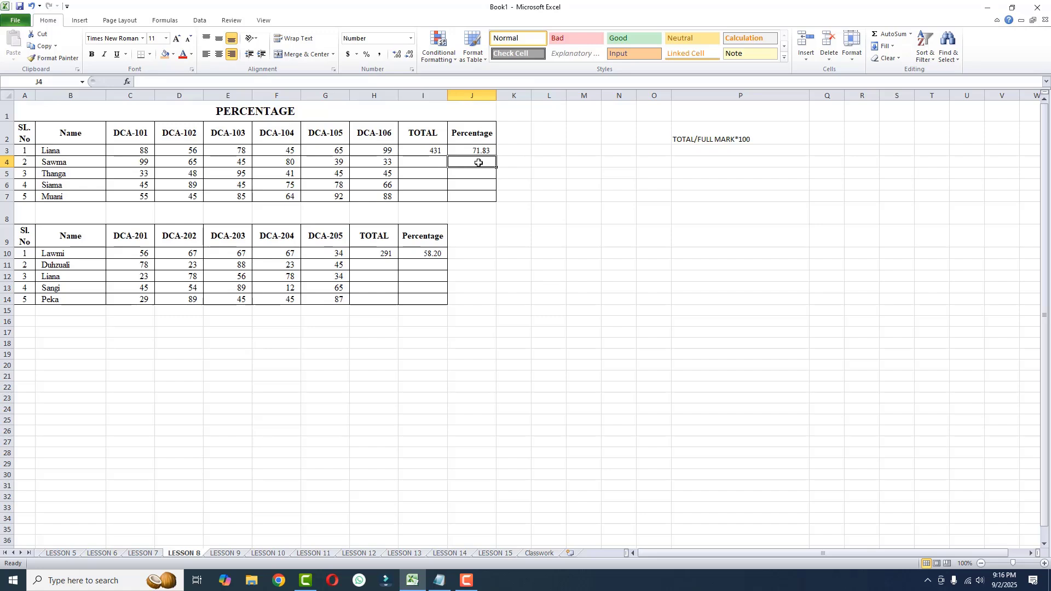